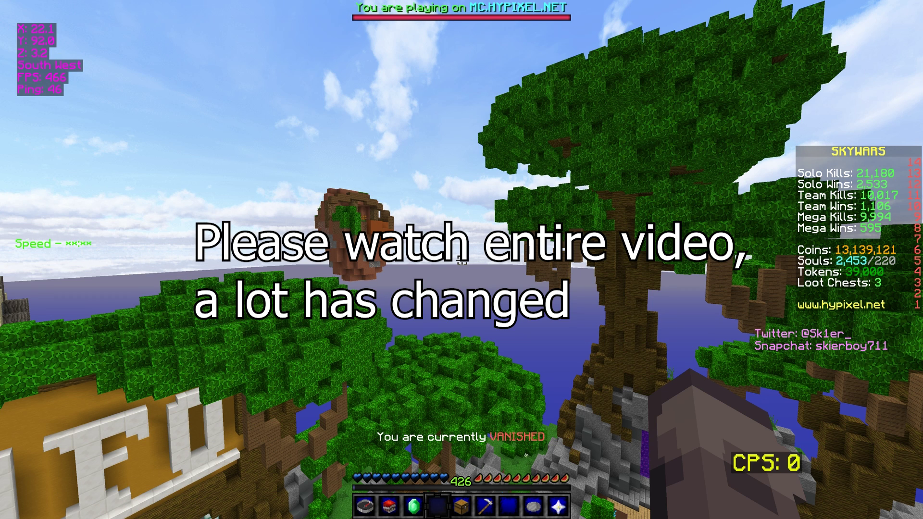
# - Run the ChromaHUD chat command and open the settings of the Twitter and Snapchat text element
pyautogui.press('/')
pyautogui.write('chroma')
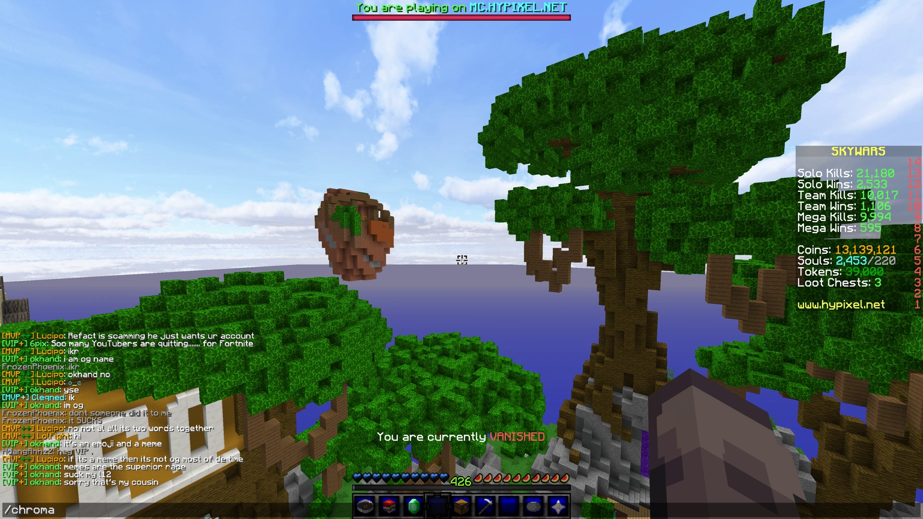
pyautogui.press('Return')
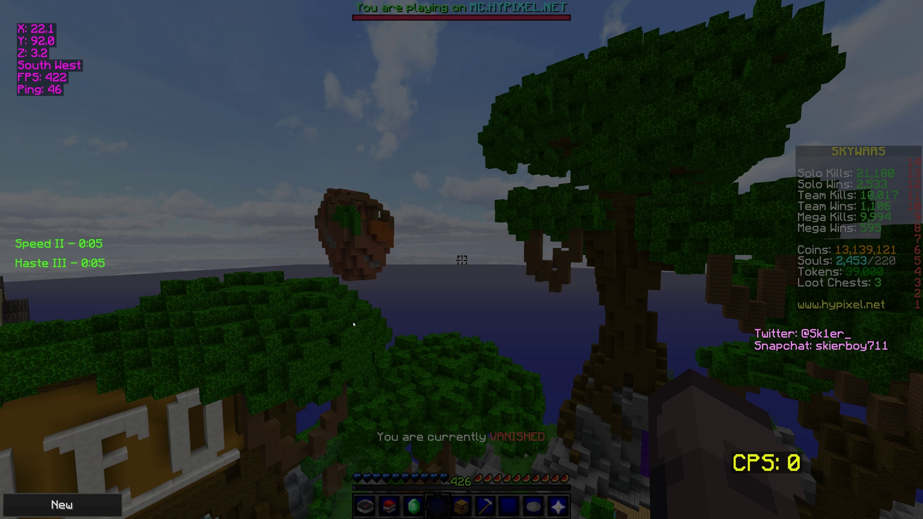
pyautogui.scroll(-4, 354, 324)
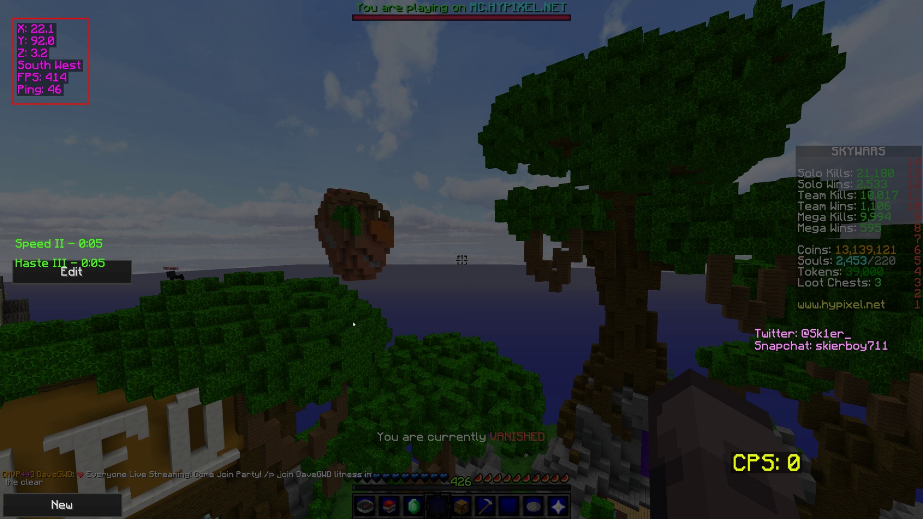
pyautogui.scroll(3, 353, 324)
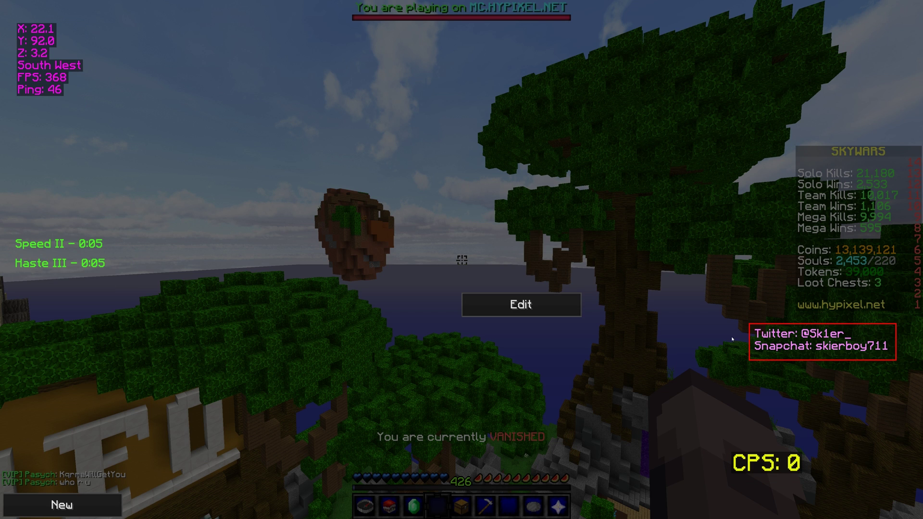
pyautogui.click(559, 316)
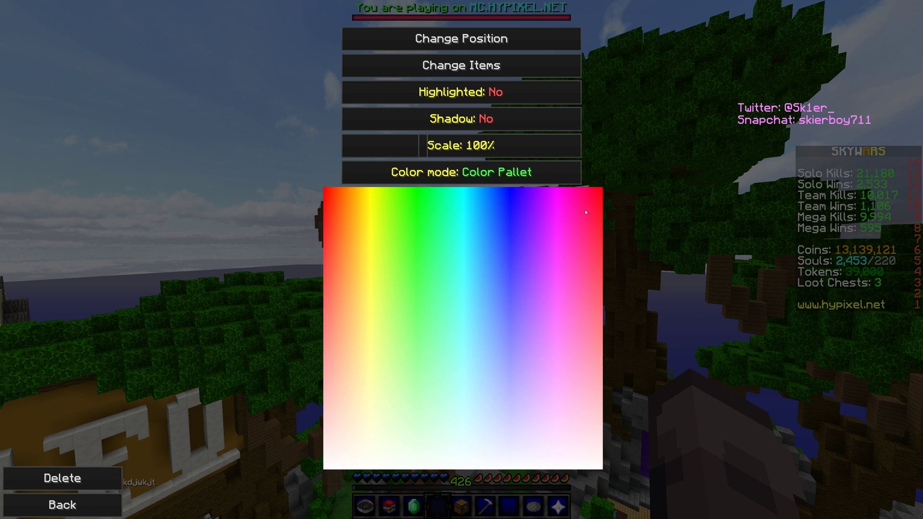
# - Try pale green, green and purple palette colors at different brightness levels for the Twitter and Snapchat text
pyautogui.moveTo(579, 201)
pyautogui.mouseDown()
pyautogui.moveTo(591, 200)
pyautogui.moveTo(354, 387)
pyautogui.moveTo(321, 277)
pyautogui.moveTo(370, 218)
pyautogui.moveTo(541, 377)
pyautogui.moveTo(395, 231)
pyautogui.moveTo(617, 247)
pyautogui.moveTo(447, 368)
pyautogui.mouseUp()
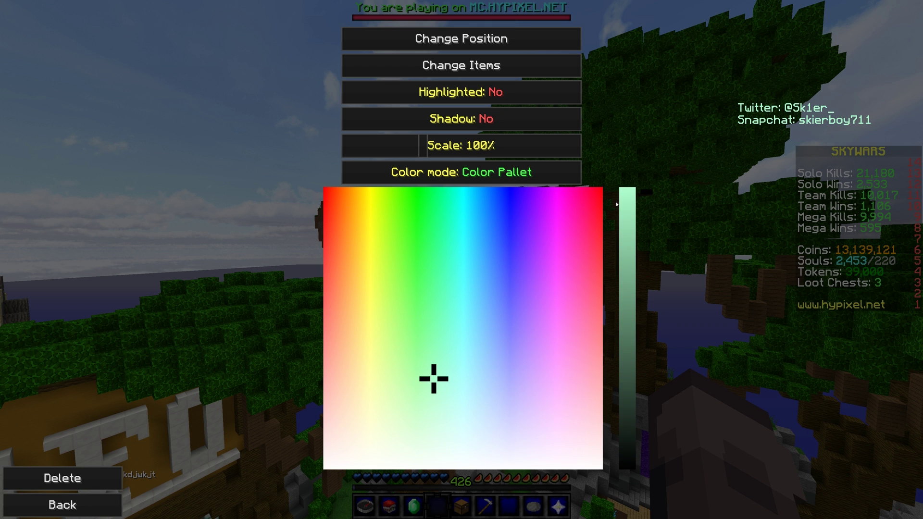
pyautogui.moveTo(627, 201)
pyautogui.mouseDown()
pyautogui.moveTo(621, 340)
pyautogui.moveTo(633, 438)
pyautogui.moveTo(634, 358)
pyautogui.mouseUp()
pyautogui.moveTo(379, 298); pyautogui.dragTo(428, 222)
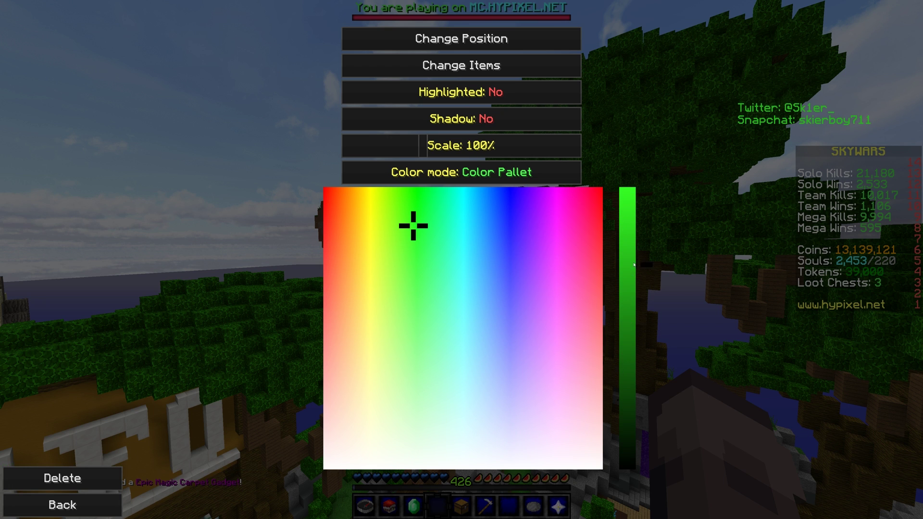
pyautogui.moveTo(633, 378); pyautogui.dragTo(635, 278)
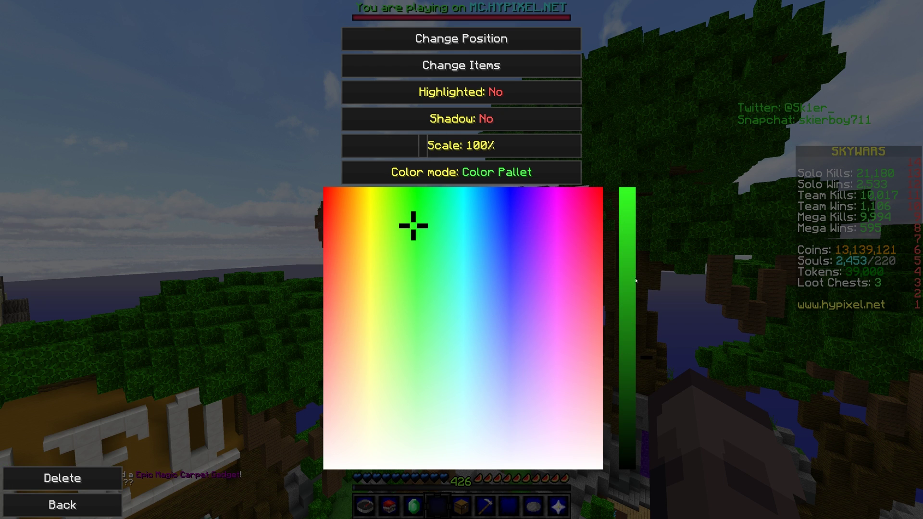
pyautogui.moveTo(525, 274); pyautogui.dragTo(544, 288)
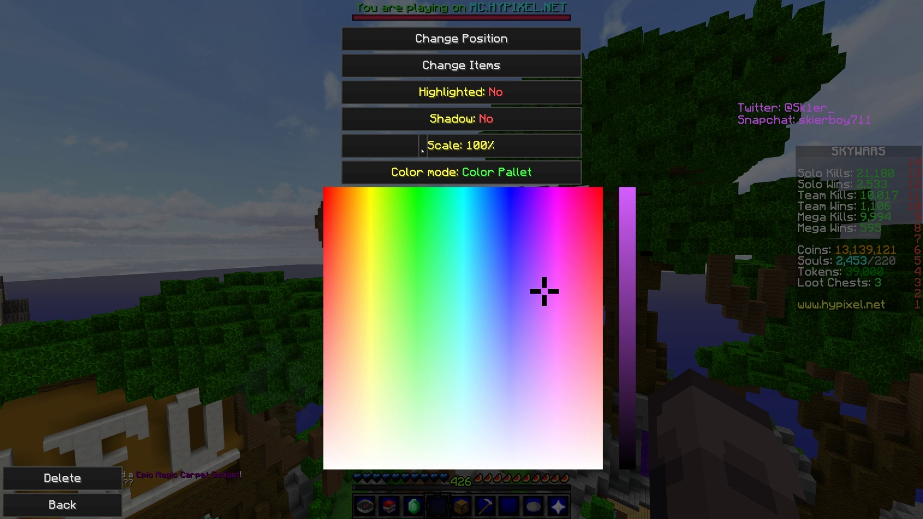
# - Turn on shadow and highlighting for the Twitter and Snapchat text at 100% scale, and close the editor
pyautogui.moveTo(425, 144)
pyautogui.mouseDown()
pyautogui.moveTo(576, 144)
pyautogui.moveTo(337, 143)
pyautogui.moveTo(577, 146)
pyautogui.moveTo(549, 162)
pyautogui.moveTo(423, 153)
pyautogui.mouseUp()
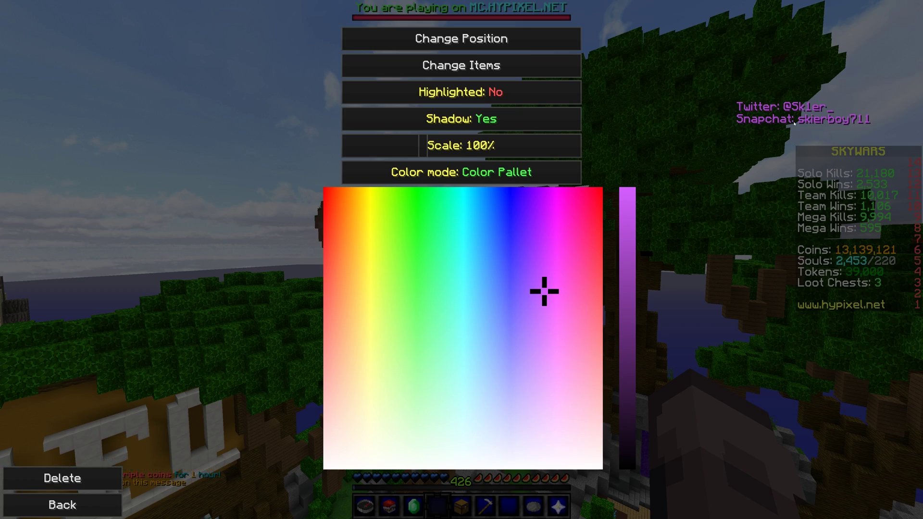
pyautogui.click(558, 96)
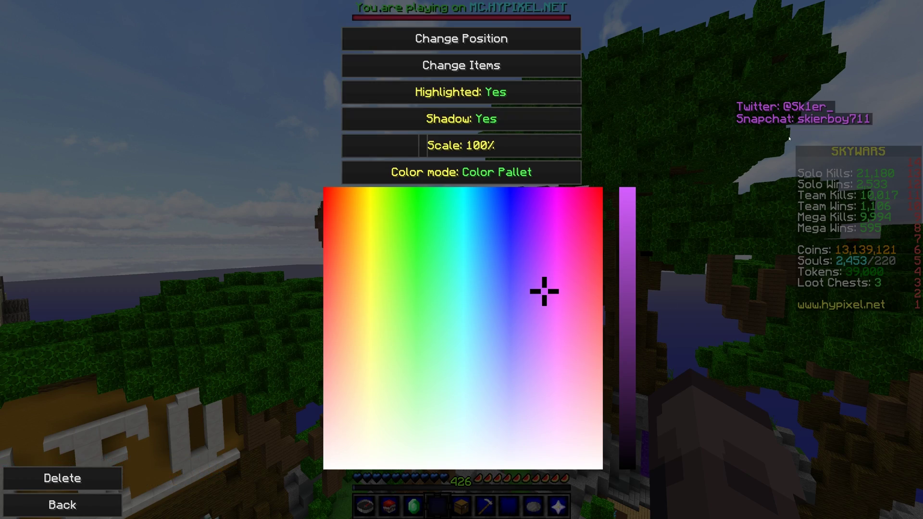
pyautogui.press('Escape')
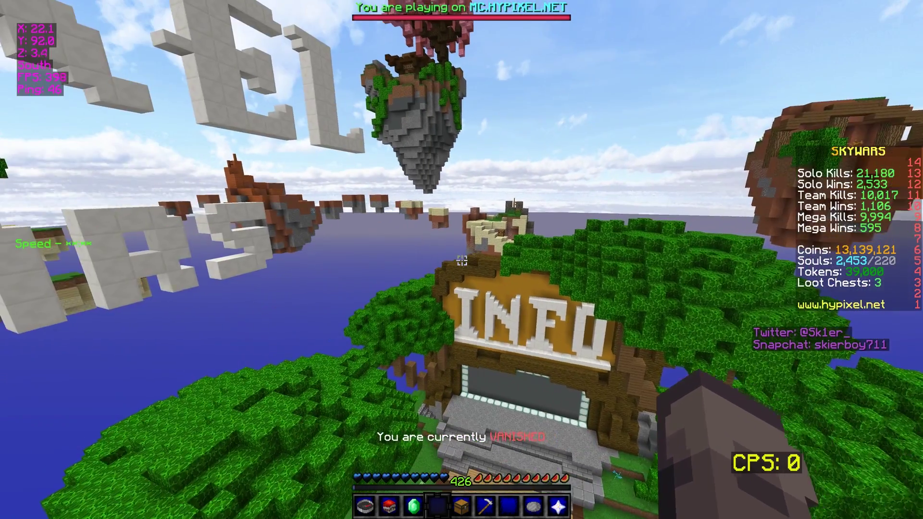
# - Fly around the lobby to examine the shadowed, highlighted HUD text against different backgrounds
pyautogui.press('w')
pyautogui.press('space')
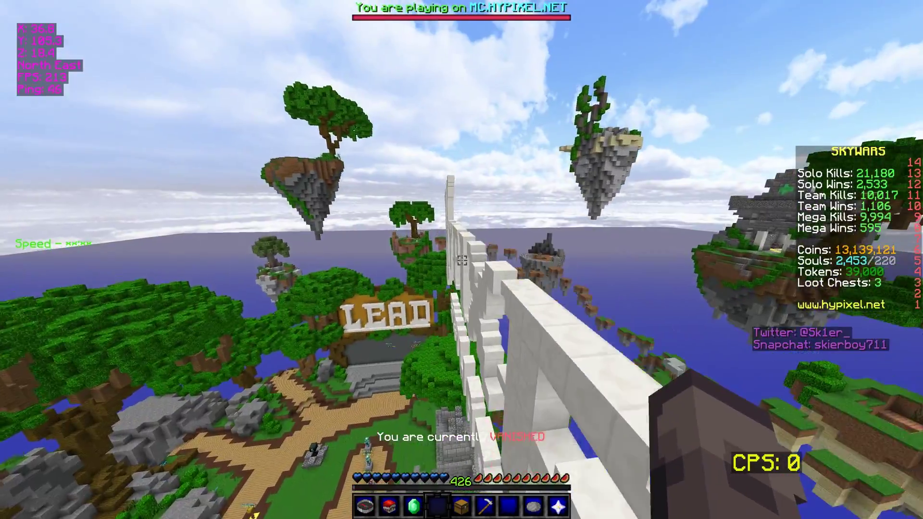
pyautogui.press('w')
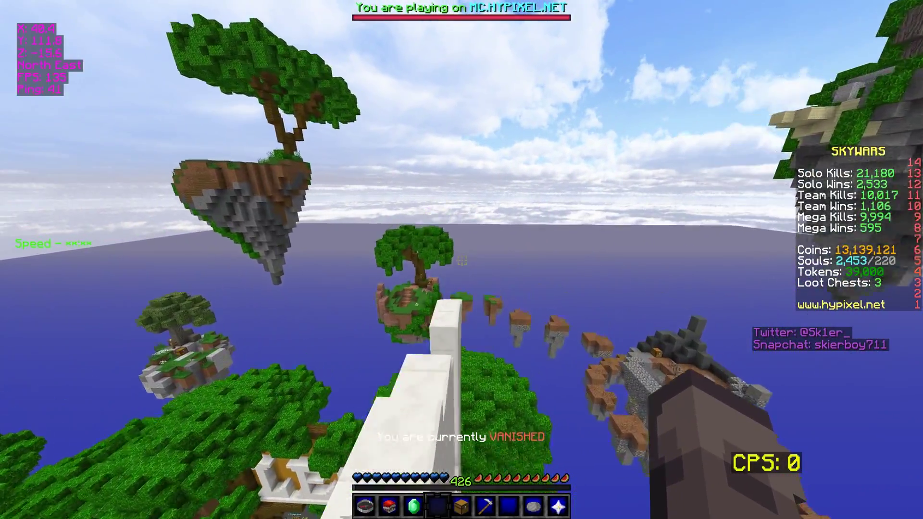
pyautogui.press('w')
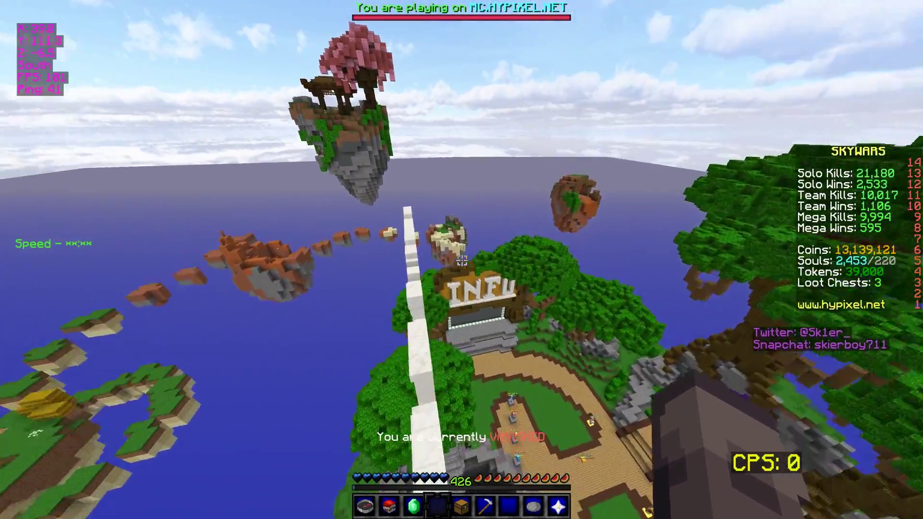
pyautogui.press('w')
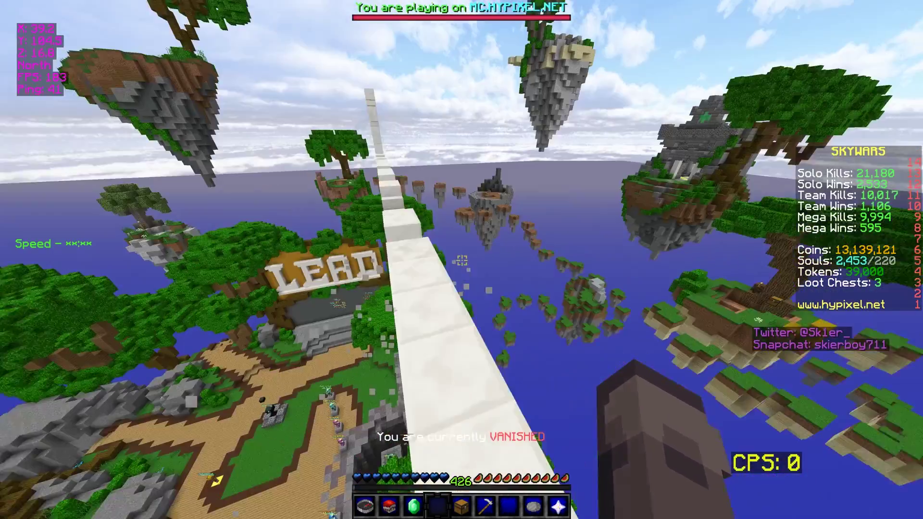
pyautogui.press('w')
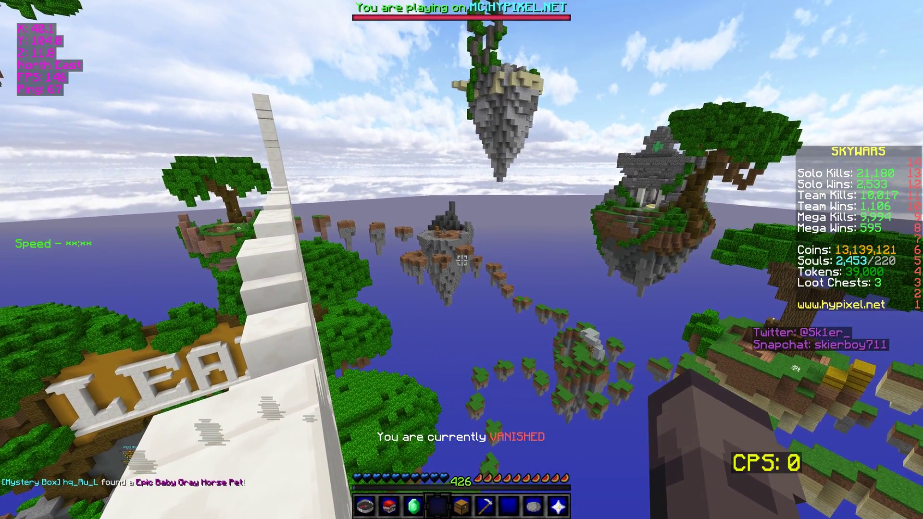
pyautogui.press('w')
pyautogui.press('s')
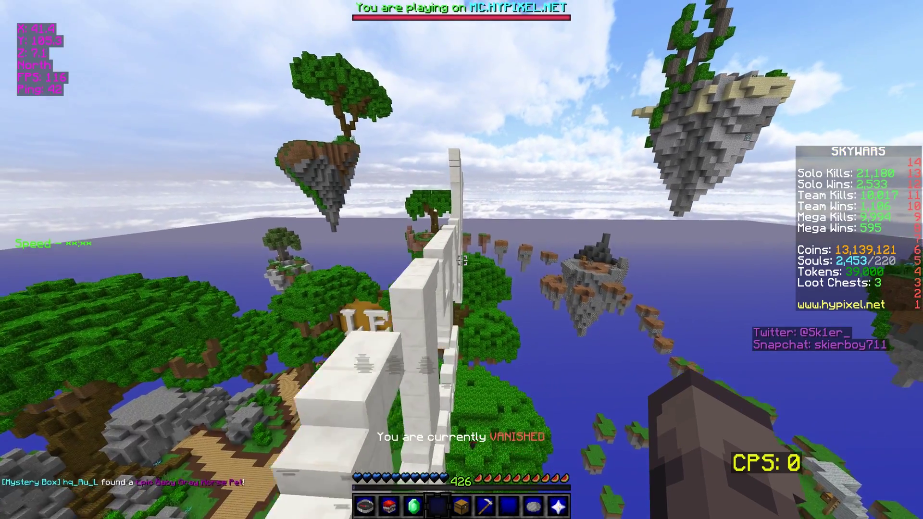
# - Run /chromahud and reopen the settings of the Twitter and Snapchat text element
pyautogui.press('/')
pyautogui.write('chromahud')
pyautogui.press('Return')
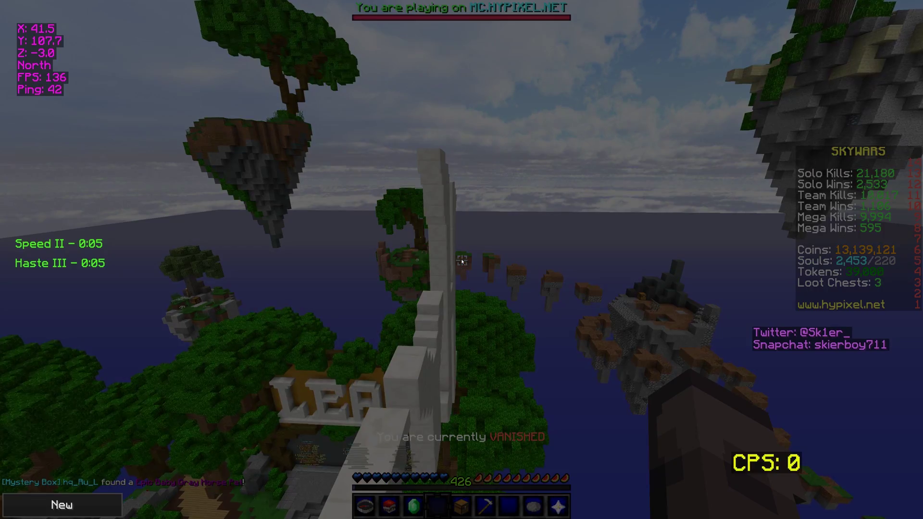
pyautogui.click(781, 342)
pyautogui.click(582, 321)
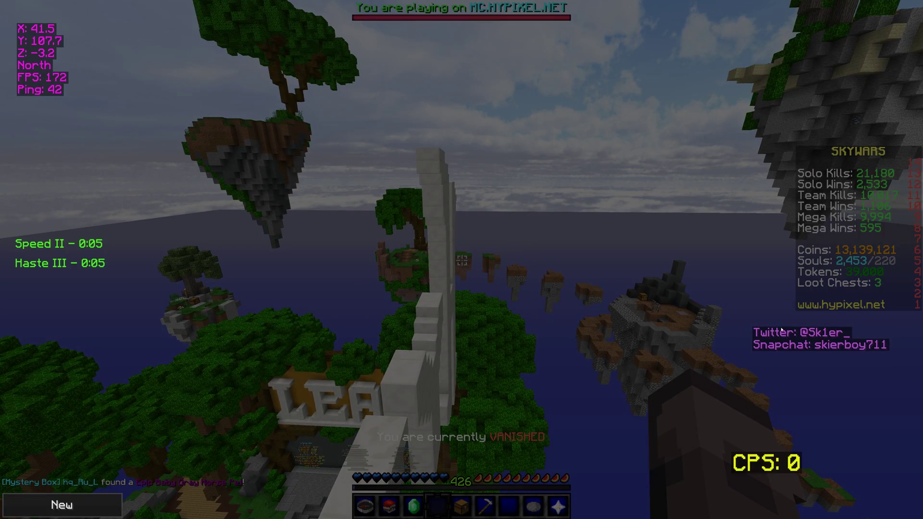
pyautogui.click(805, 340)
pyautogui.click(522, 305)
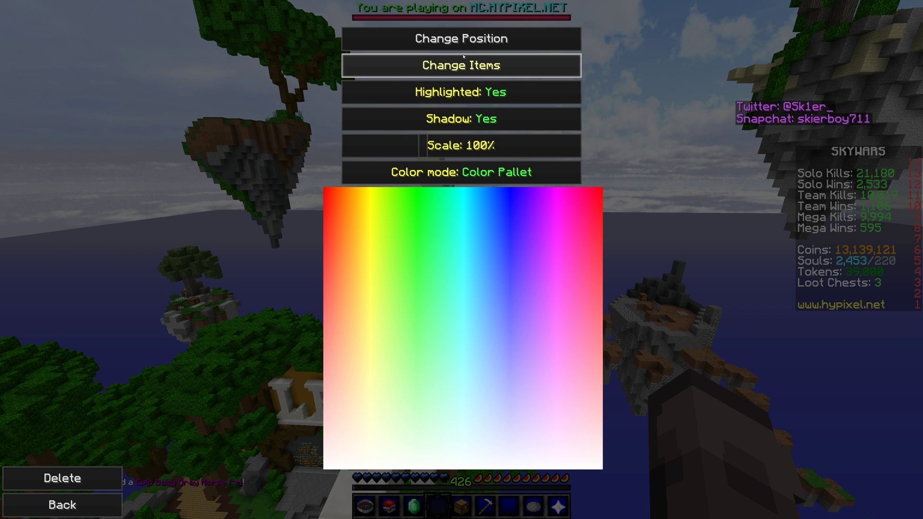
# - Set the element's color mode to Chroma and compare the Static and Wave chroma modes, ending on Wave
pyautogui.click(511, 173)
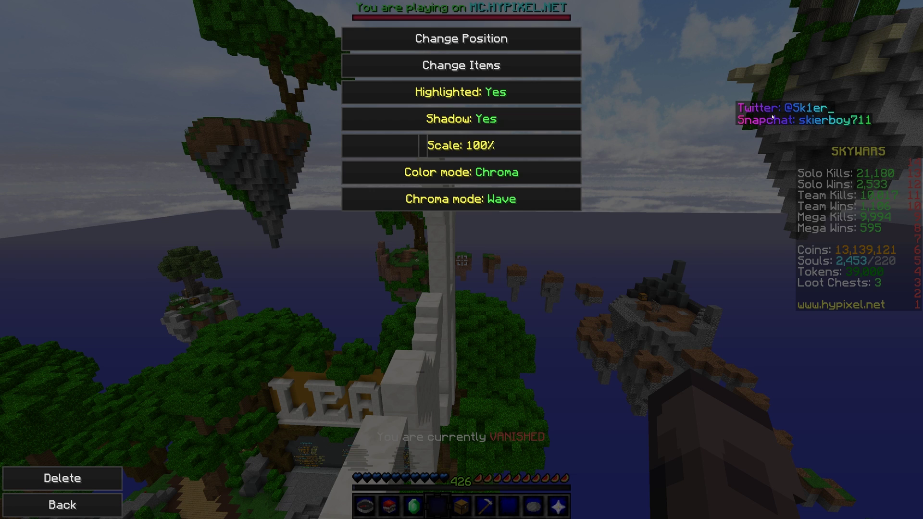
pyautogui.click(546, 201)
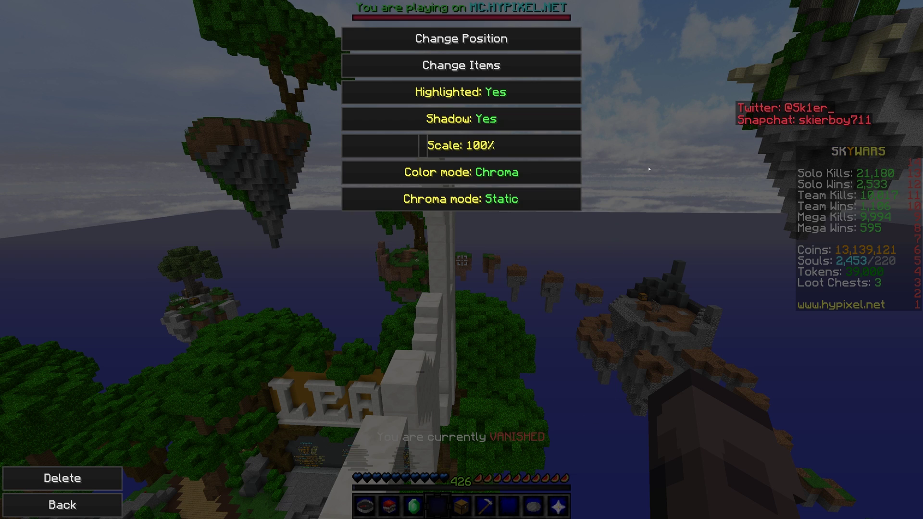
pyautogui.click(548, 200)
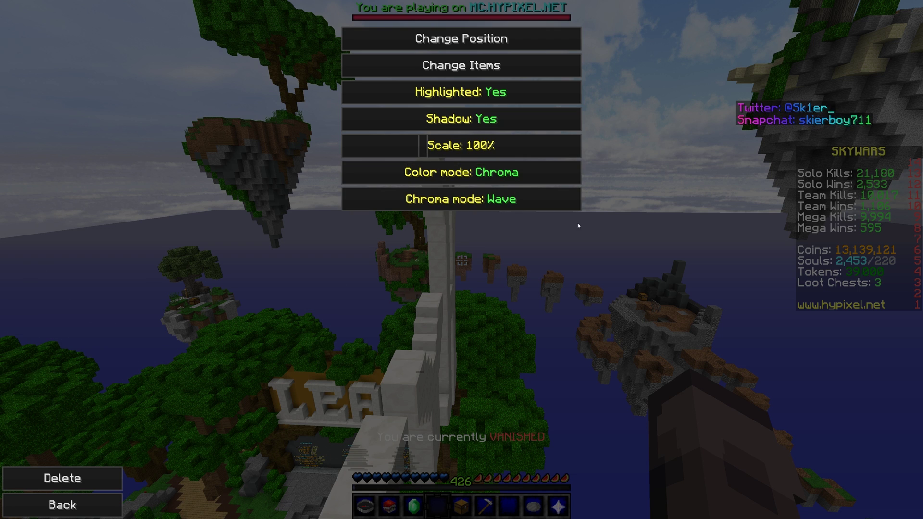
pyautogui.click(518, 202)
pyautogui.click(518, 202)
pyautogui.click(517, 203)
pyautogui.click(518, 203)
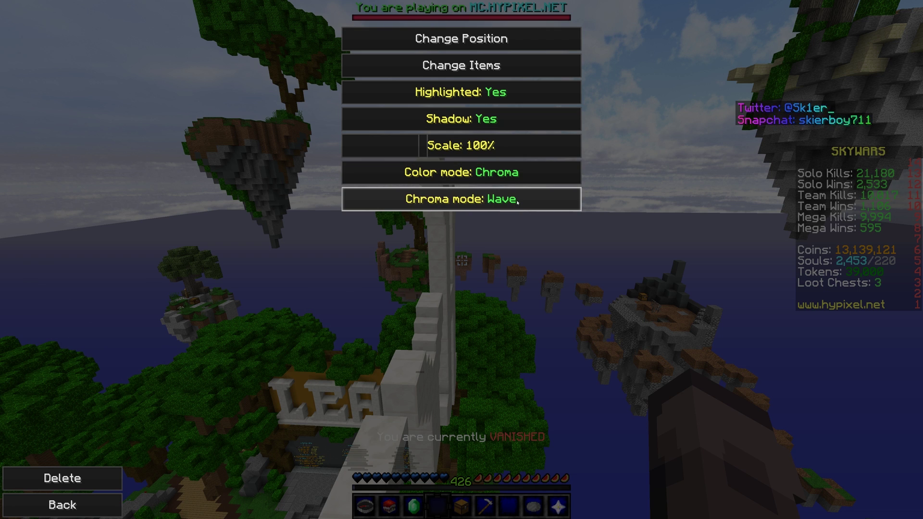
# - Switch the element's color mode to RGB and set red, green and blue to 255 each
pyautogui.click(535, 175)
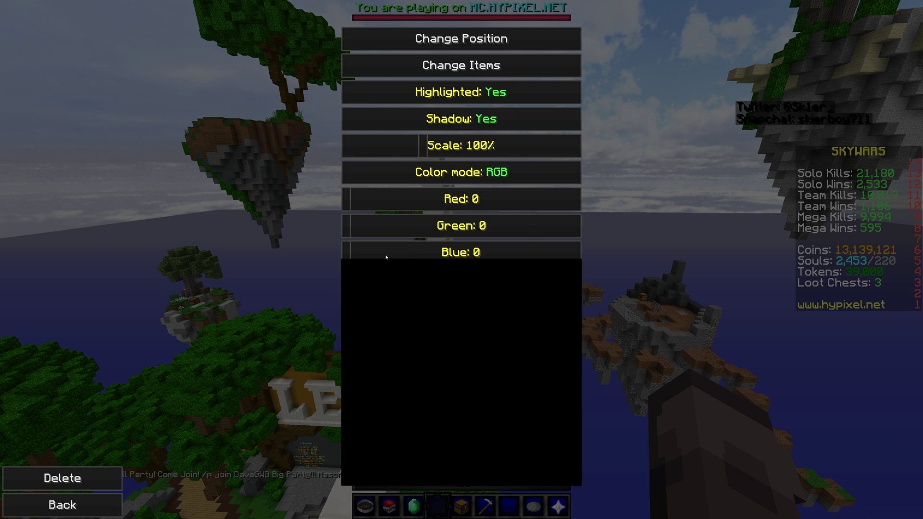
pyautogui.moveTo(354, 252); pyautogui.dragTo(606, 248)
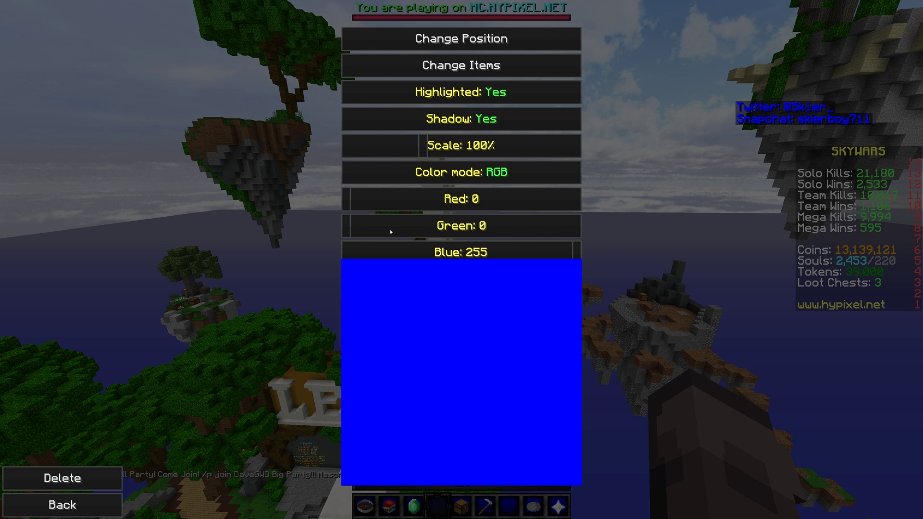
pyautogui.moveTo(390, 232); pyautogui.dragTo(591, 226)
pyautogui.moveTo(356, 199); pyautogui.dragTo(591, 199)
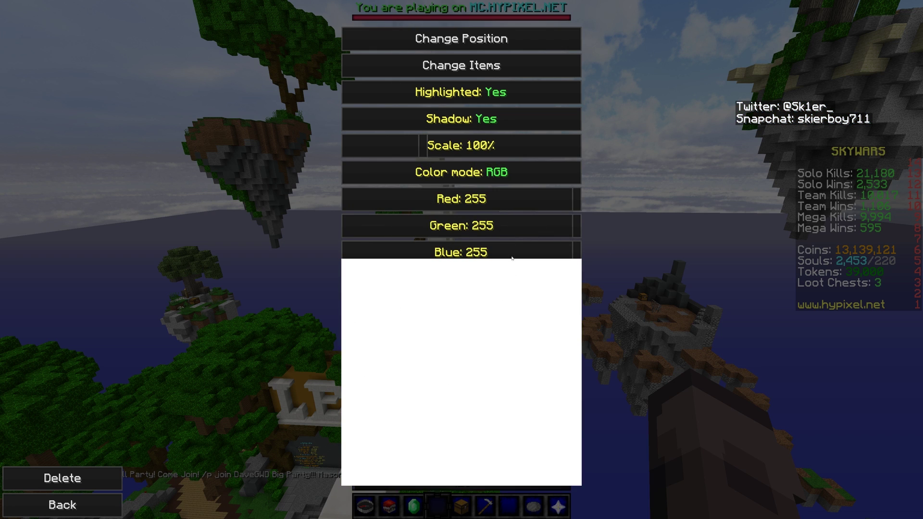
# - Adjust the element's RGB color to magenta with red 255, green 0 and blue 255
pyautogui.moveTo(538, 223); pyautogui.dragTo(378, 250)
pyautogui.moveTo(519, 202); pyautogui.dragTo(385, 201)
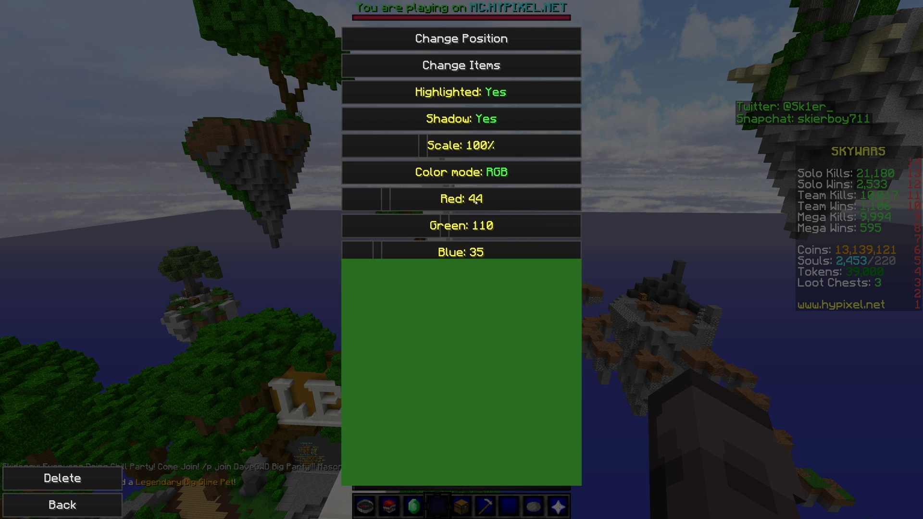
pyautogui.moveTo(474, 199); pyautogui.dragTo(579, 251)
pyautogui.moveTo(465, 225); pyautogui.dragTo(343, 225)
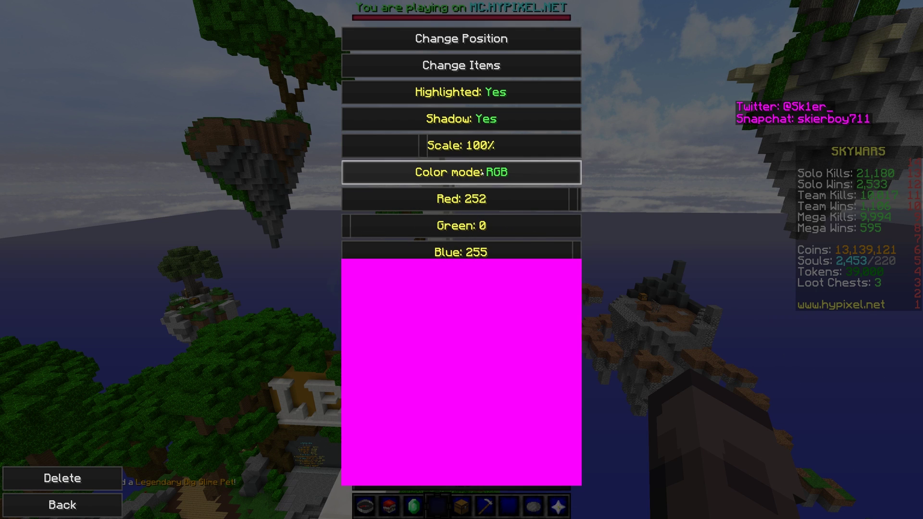
pyautogui.moveTo(480, 198); pyautogui.dragTo(773, 216)
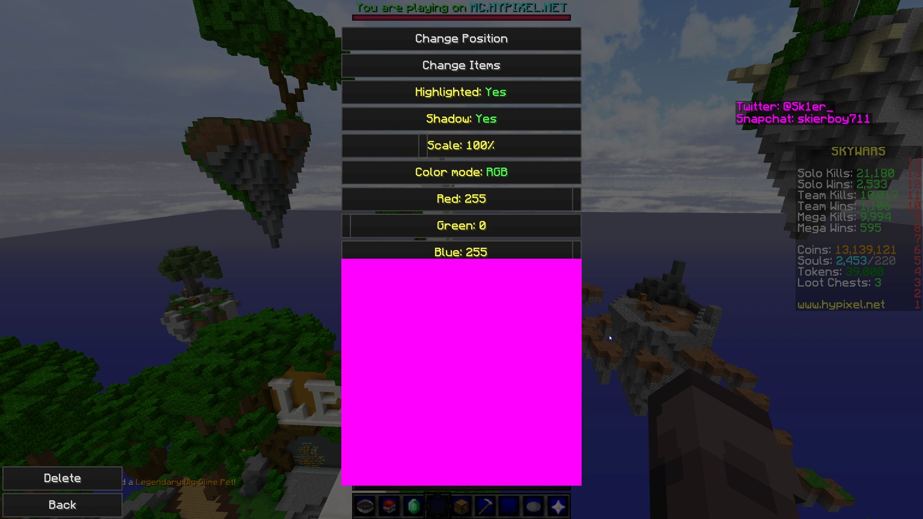
# - Switch the element's color mode to Color Pallet and pick a saturated hot pink at full brightness
pyautogui.click(525, 174)
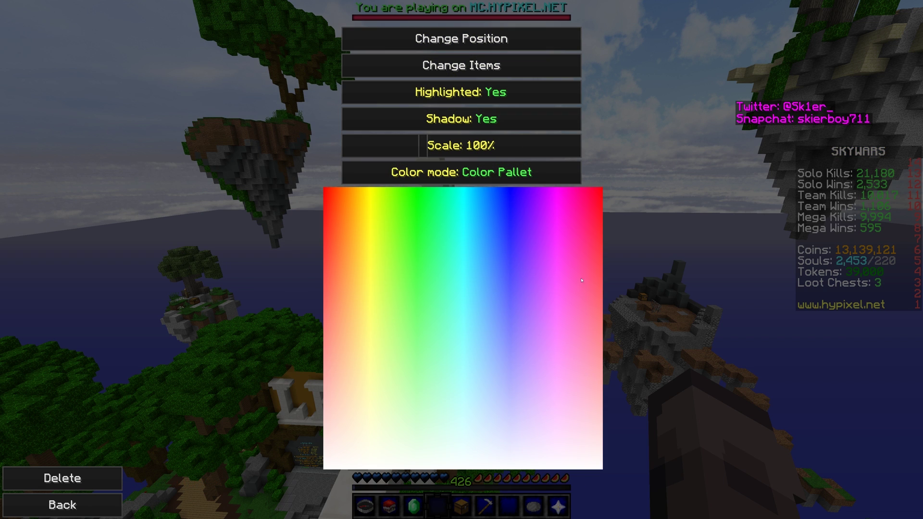
pyautogui.moveTo(484, 272); pyautogui.dragTo(576, 206)
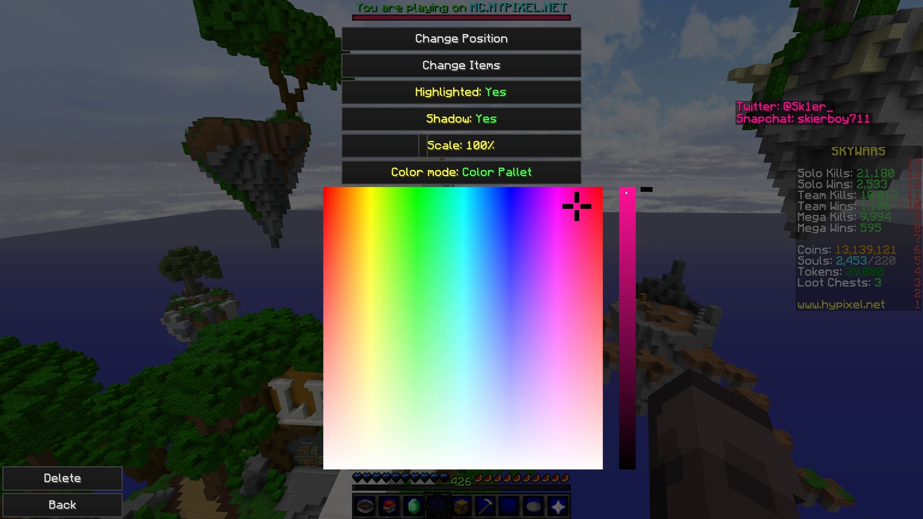
# - Cycle through the element's available color modes and return to Color Pallet
pyautogui.click(510, 174)
pyautogui.click(510, 173)
pyautogui.click(510, 174)
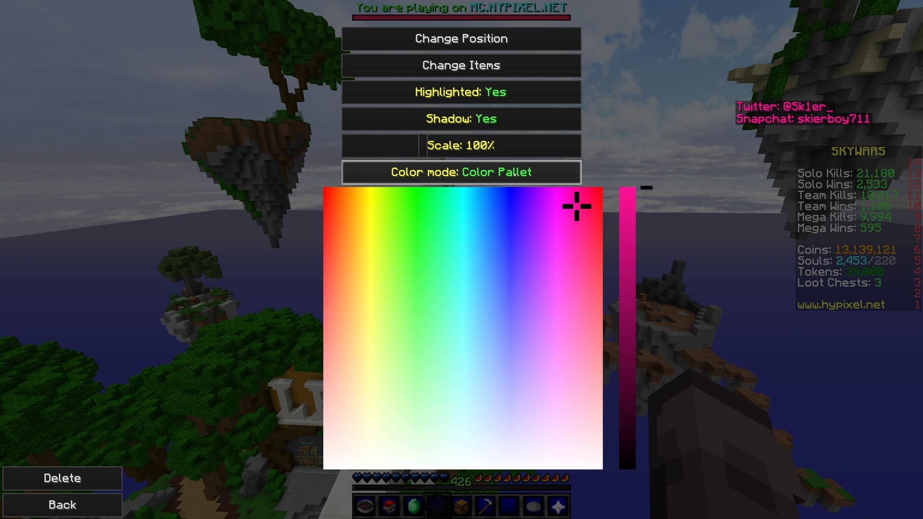
pyautogui.doubleClick(514, 173)
pyautogui.click(518, 162)
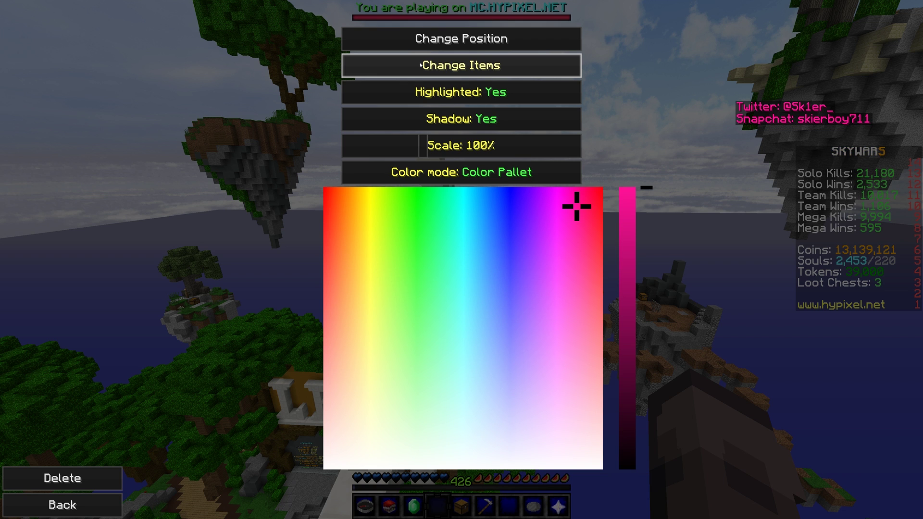
# - Reposition the Twitter and Snapchat text element just below the scoreboard and save its position
pyautogui.click(427, 44)
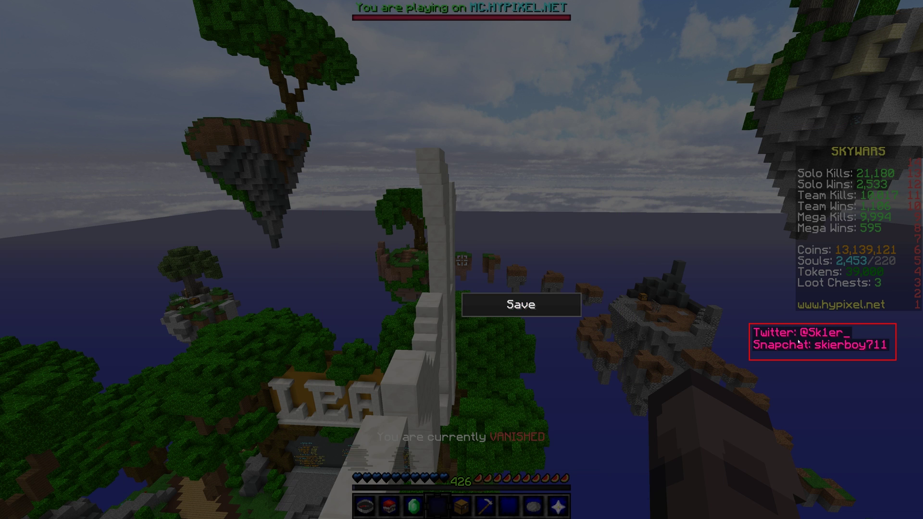
pyautogui.moveTo(799, 342)
pyautogui.mouseDown()
pyautogui.moveTo(55, 57)
pyautogui.moveTo(58, 39)
pyautogui.moveTo(124, 346)
pyautogui.moveTo(748, 47)
pyautogui.moveTo(741, 289)
pyautogui.moveTo(798, 506)
pyautogui.moveTo(798, 478)
pyautogui.moveTo(257, 477)
pyautogui.moveTo(96, 458)
pyautogui.moveTo(53, 22)
pyautogui.moveTo(701, 53)
pyautogui.moveTo(355, 81)
pyautogui.moveTo(55, 397)
pyautogui.moveTo(38, 473)
pyautogui.moveTo(596, 327)
pyautogui.moveTo(473, 421)
pyautogui.moveTo(432, 83)
pyautogui.moveTo(100, 197)
pyautogui.moveTo(769, 454)
pyautogui.moveTo(776, 347)
pyautogui.moveTo(800, 349)
pyautogui.mouseUp()
pyautogui.click(545, 308)
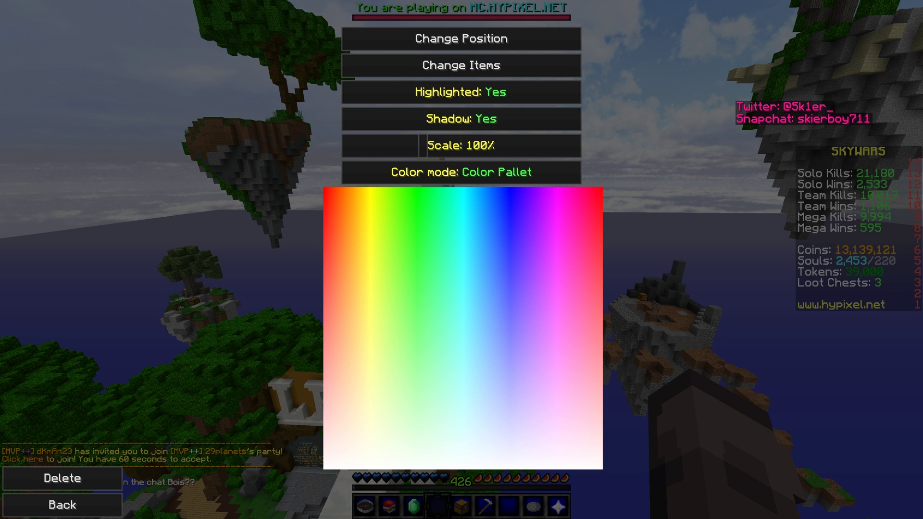
# - Move the Snapchat text item above the Twitter item in the element's item list, and back down again
pyautogui.click(461, 66)
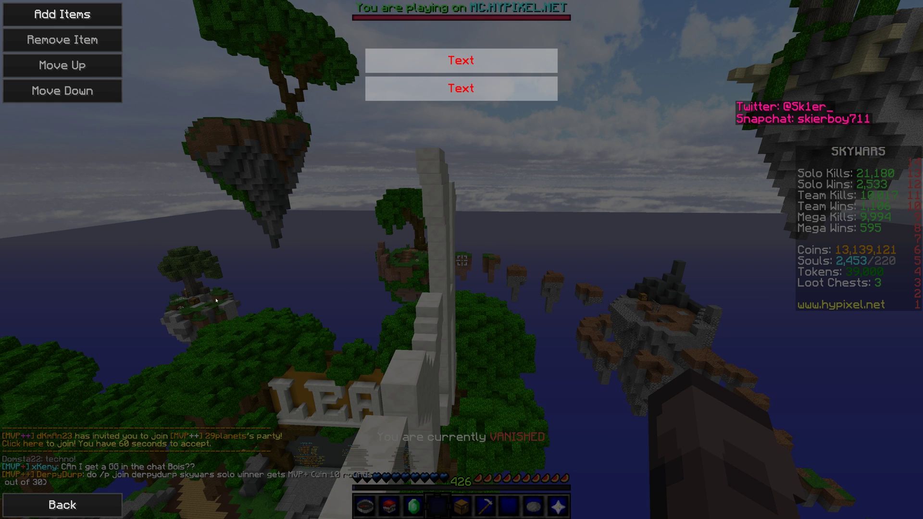
pyautogui.click(55, 502)
pyautogui.click(461, 65)
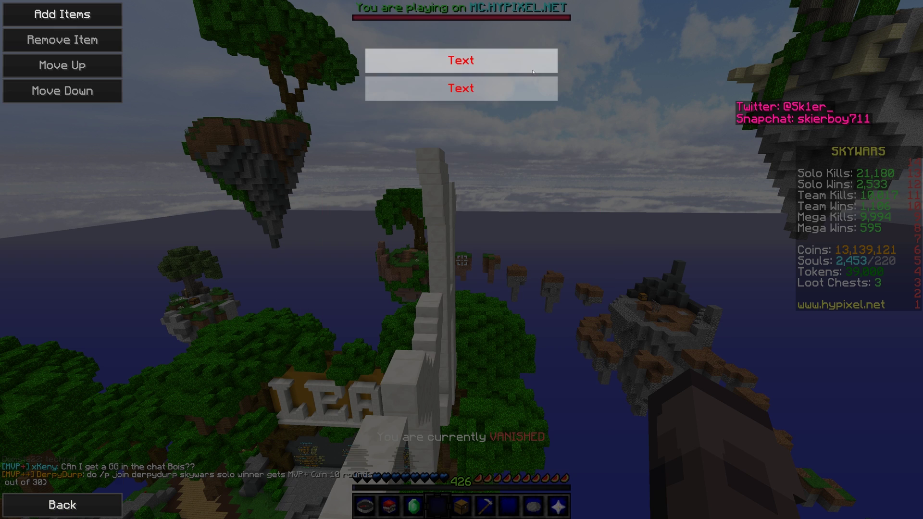
pyautogui.click(407, 66)
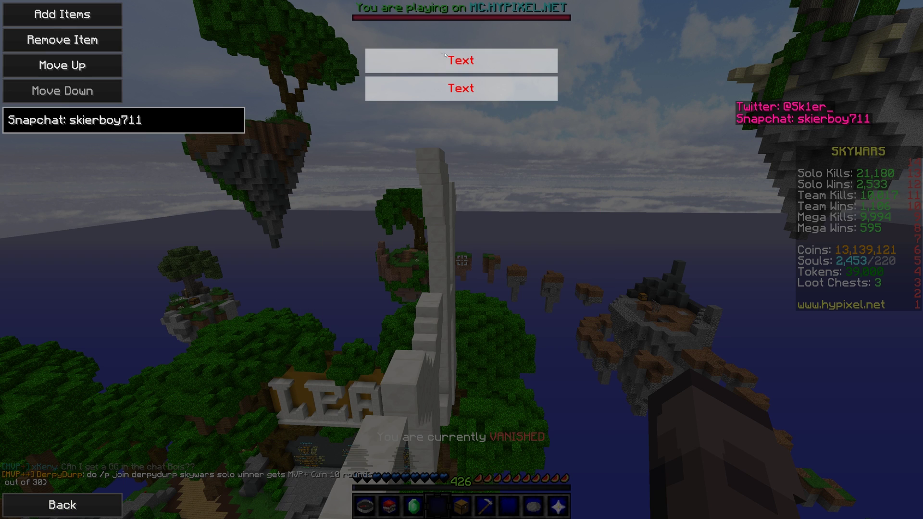
pyautogui.click(92, 66)
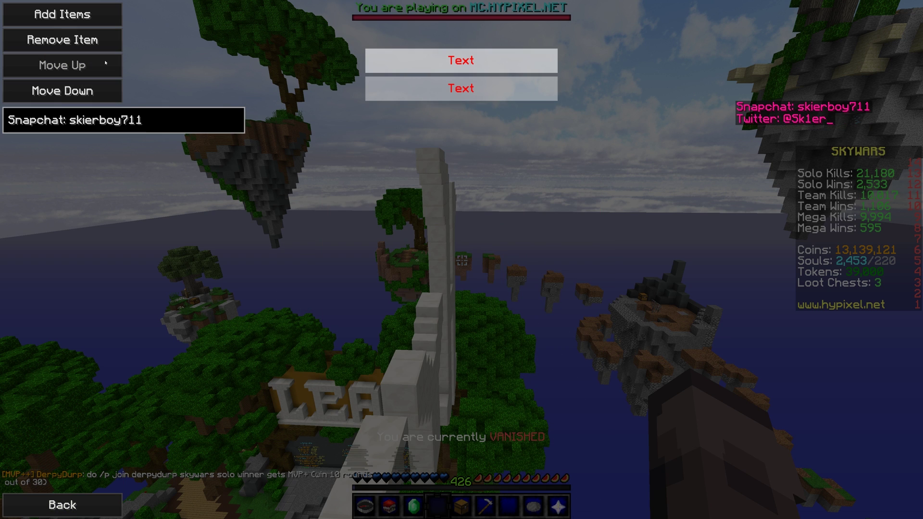
pyautogui.click(99, 88)
# - Select the Snapchat and Twitter text items in turn to view their editable text, and clear the selection
pyautogui.click(451, 153)
pyautogui.click(474, 86)
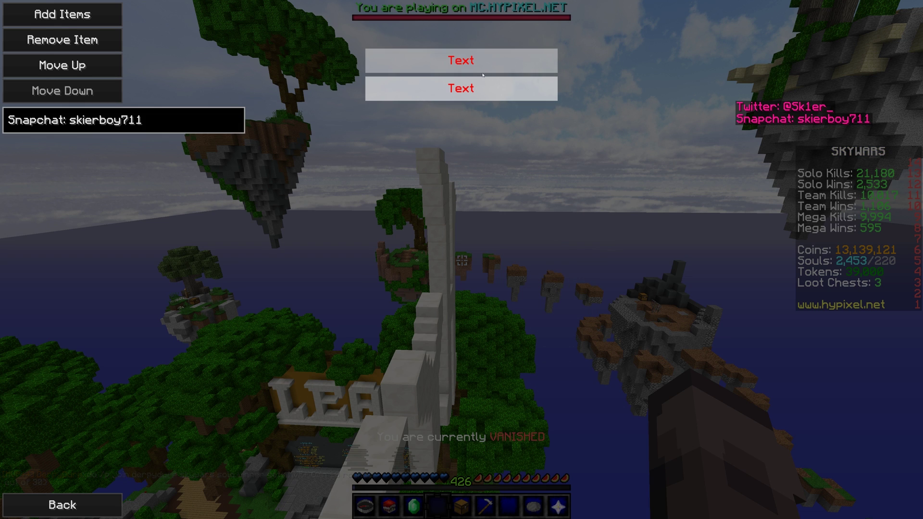
pyautogui.click(415, 62)
pyautogui.click(415, 62)
pyautogui.click(416, 62)
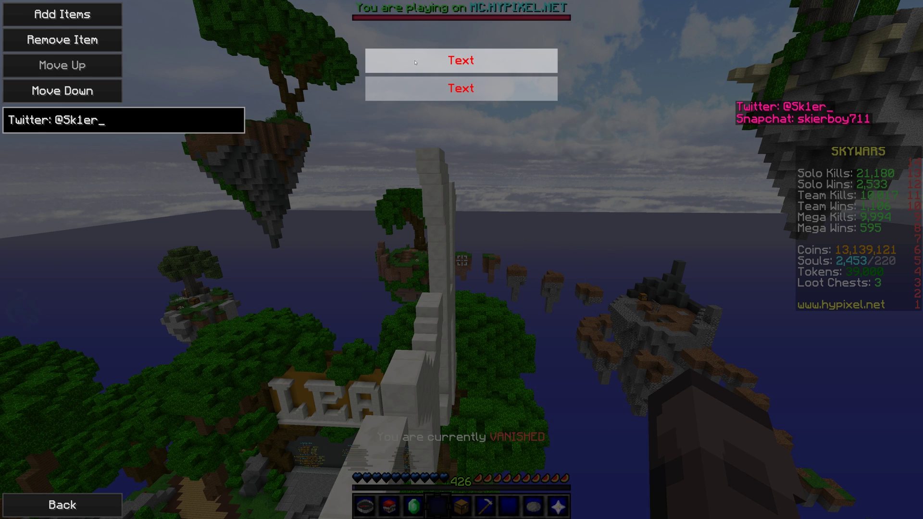
pyautogui.click(407, 255)
# - Start adding an item and examine the example previews of all available ChromaHUD items, from Cords to C Counter
pyautogui.click(63, 14)
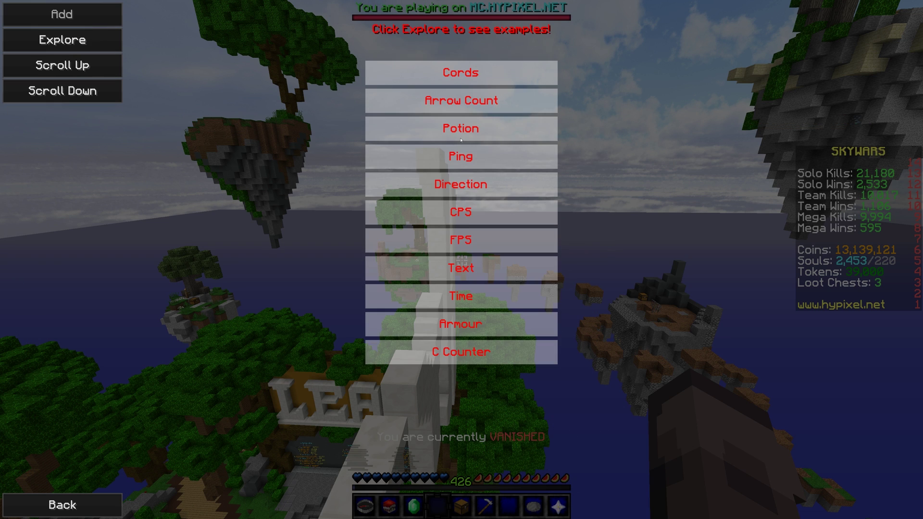
pyautogui.click(87, 41)
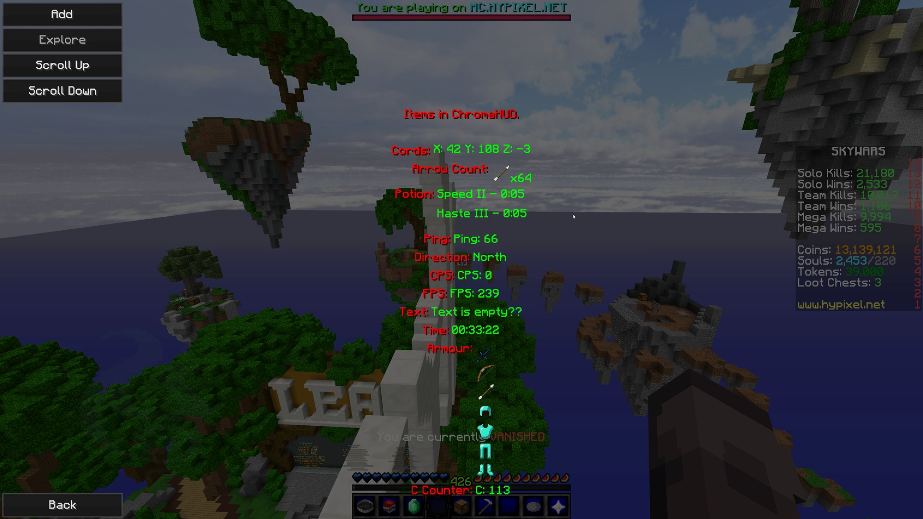
pyautogui.scroll(-1, 499, 280)
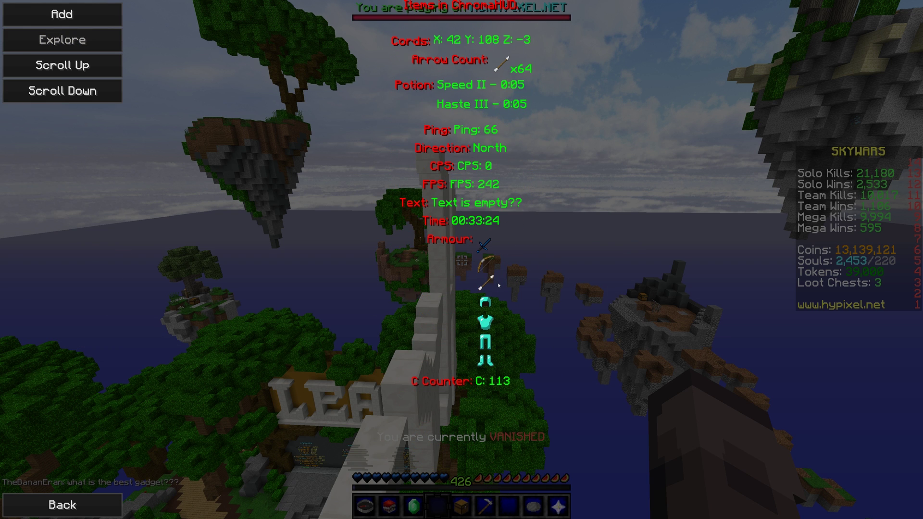
pyautogui.scroll(-1, 499, 280)
pyautogui.scroll(2, 499, 282)
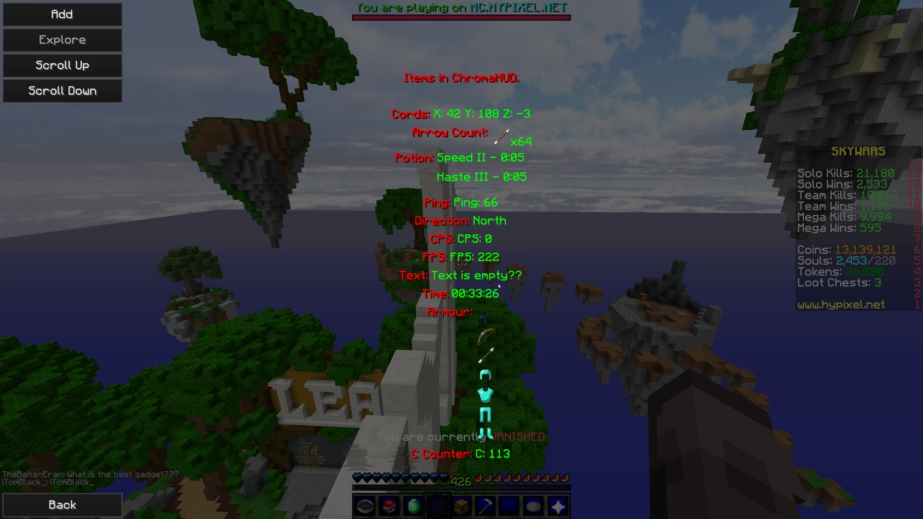
pyautogui.scroll(-1, 500, 287)
pyautogui.scroll(5, 476, 248)
pyautogui.scroll(-1, 473, 260)
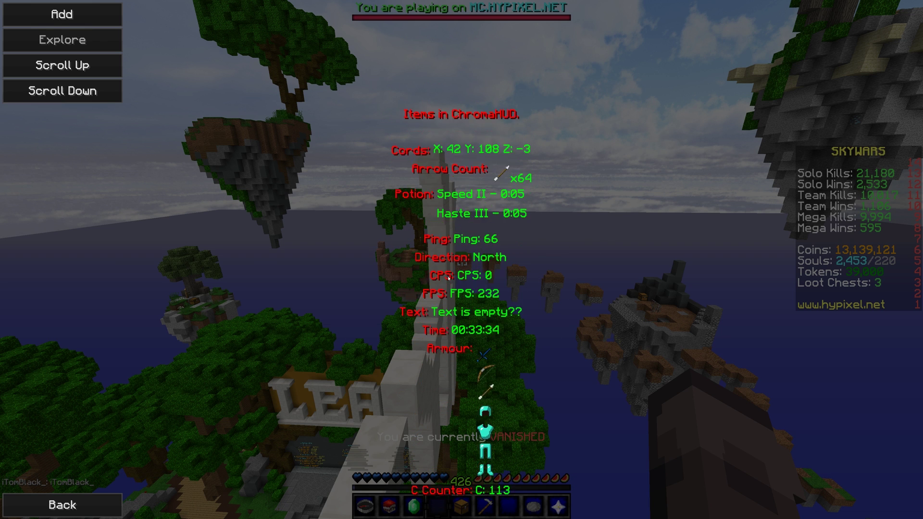
pyautogui.scroll(1, 449, 278)
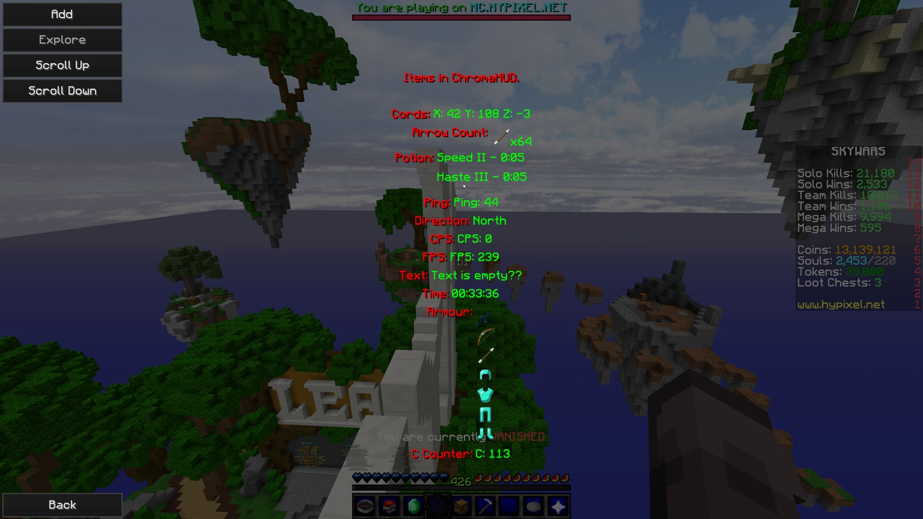
pyautogui.scroll(4, 462, 202)
pyautogui.scroll(-3, 462, 202)
pyautogui.scroll(4, 462, 202)
pyautogui.scroll(-9, 464, 202)
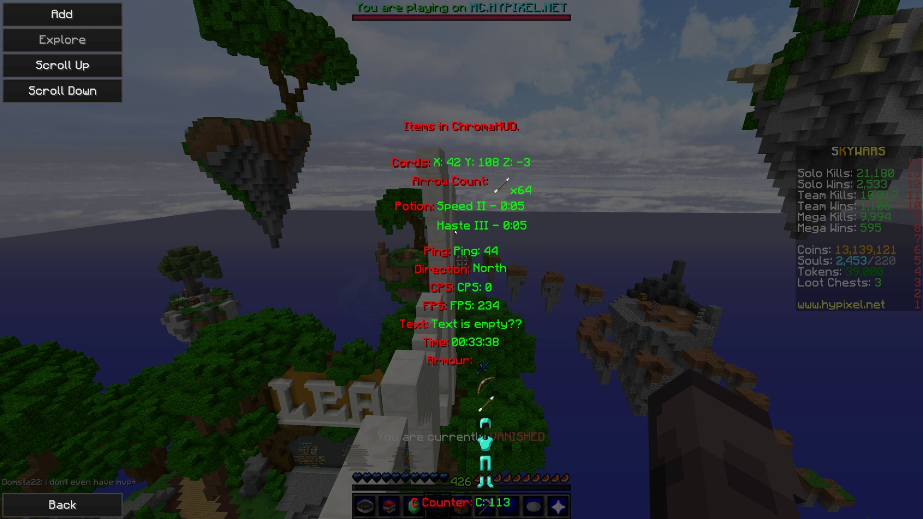
pyautogui.scroll(-2, 464, 203)
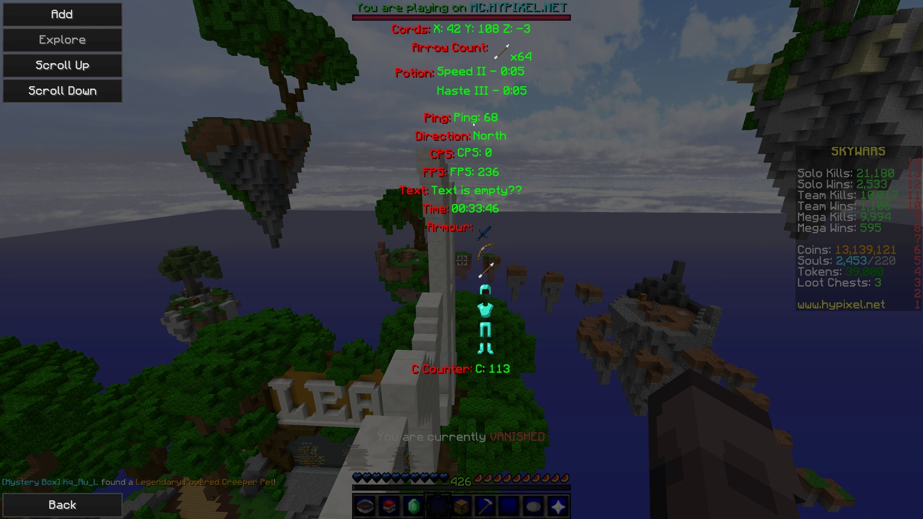
pyautogui.scroll(-2, 473, 133)
pyautogui.scroll(3, 454, 157)
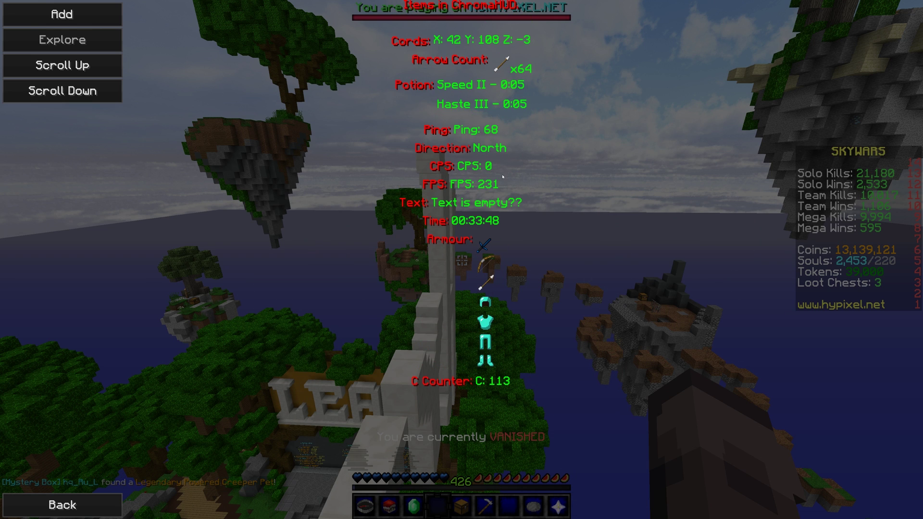
pyautogui.scroll(1, 488, 185)
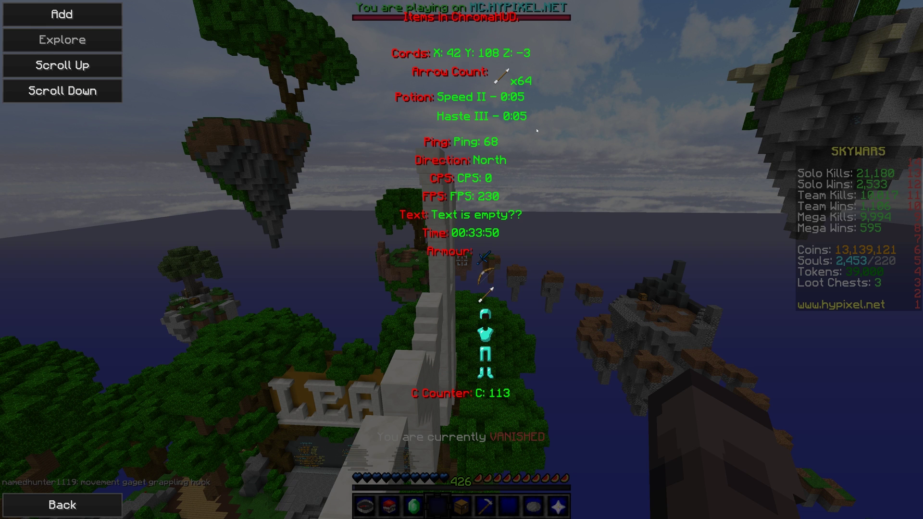
pyautogui.scroll(9, 531, 207)
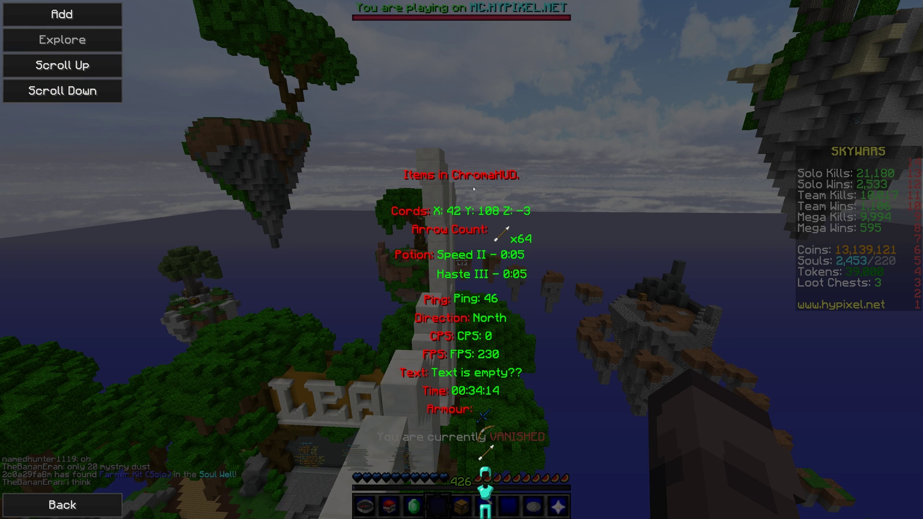
# - Add a Time item to the element and select it to open its format for editing
pyautogui.click(62, 15)
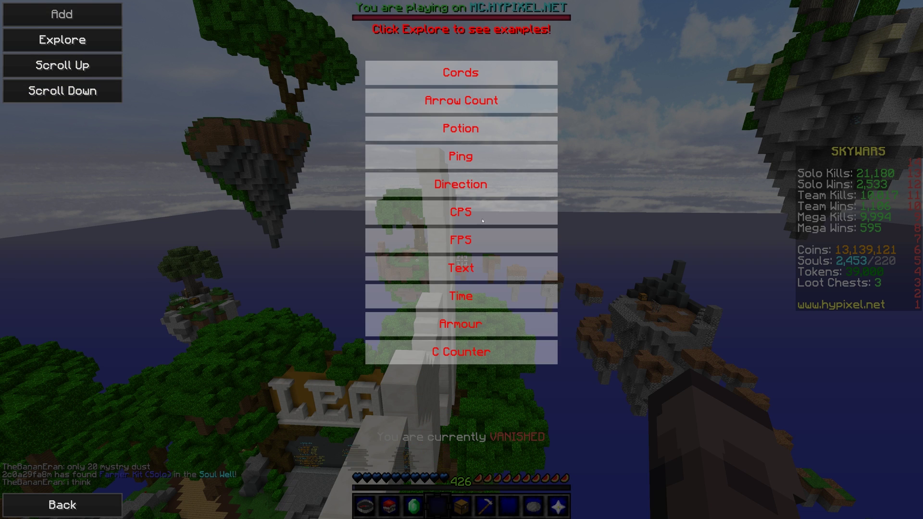
pyautogui.click(459, 298)
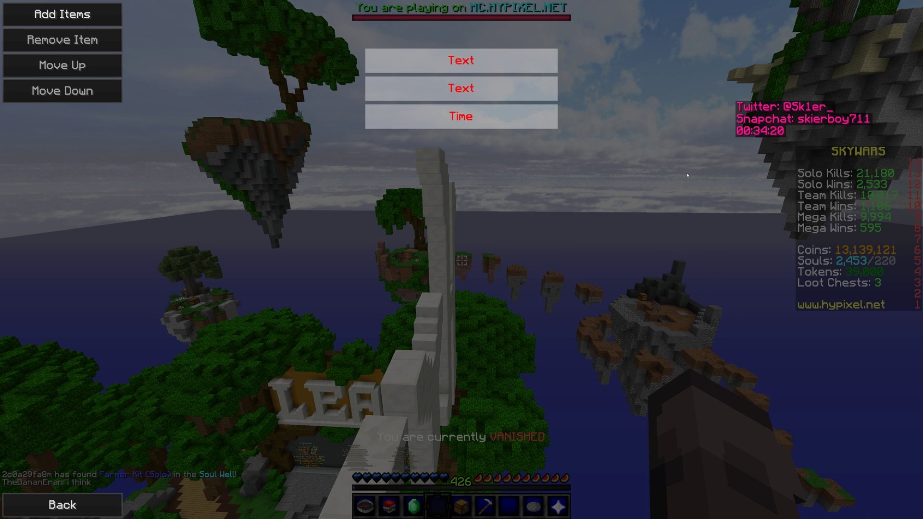
pyautogui.click(492, 127)
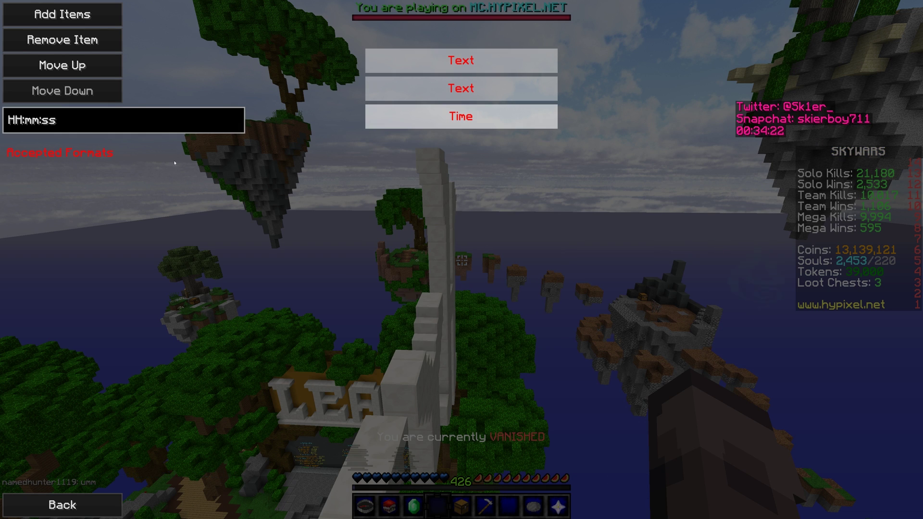
pyautogui.click(148, 127)
pyautogui.click(398, 120)
pyautogui.click(329, 146)
pyautogui.click(461, 116)
pyautogui.click(109, 126)
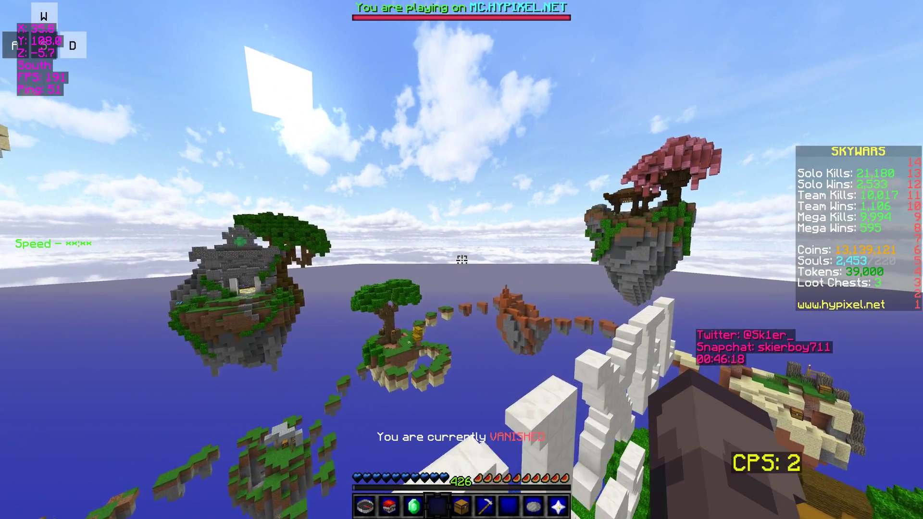
# - Open the HUD editor in the game with the /chromahud command
pyautogui.write('/chromahud')
pyautogui.press('Return')
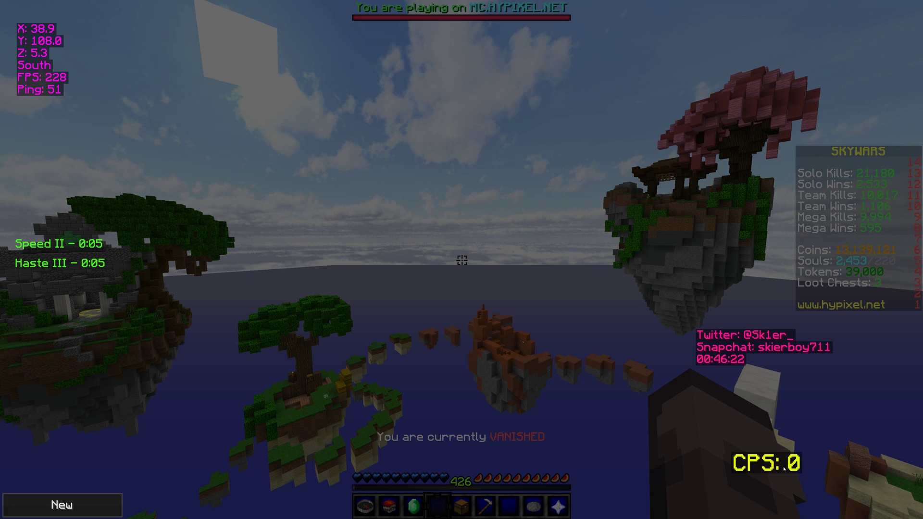
# - Open the item list of the Twitter and Snapchat element and select its Time item
pyautogui.click(764, 350)
pyautogui.click(539, 309)
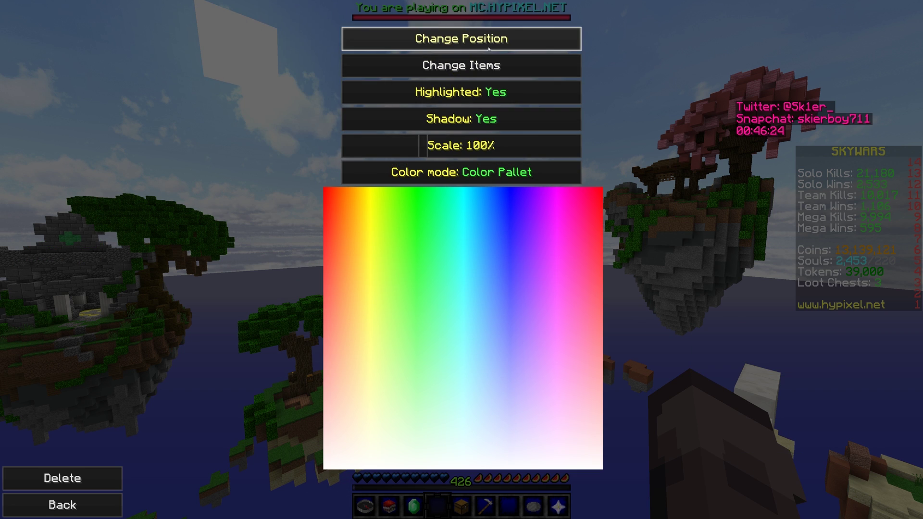
pyautogui.click(529, 67)
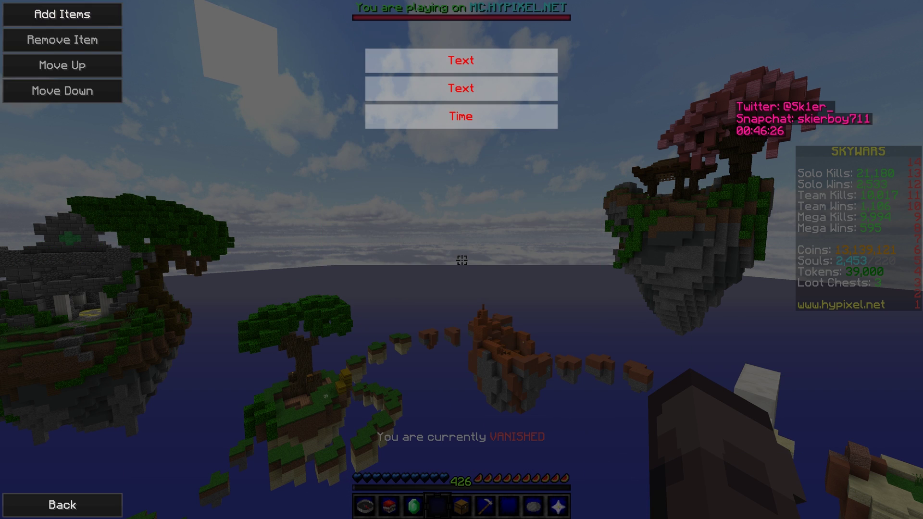
pyautogui.click(461, 115)
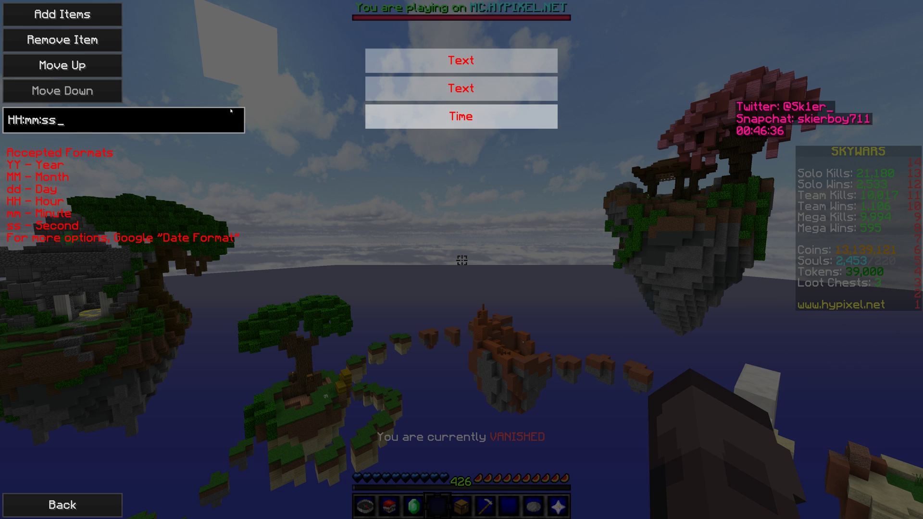
# - Replace the Time item's format with DD:MM:YYYY
pyautogui.hotkey('ctrl', 'a')
pyautogui.press('BackSpace')
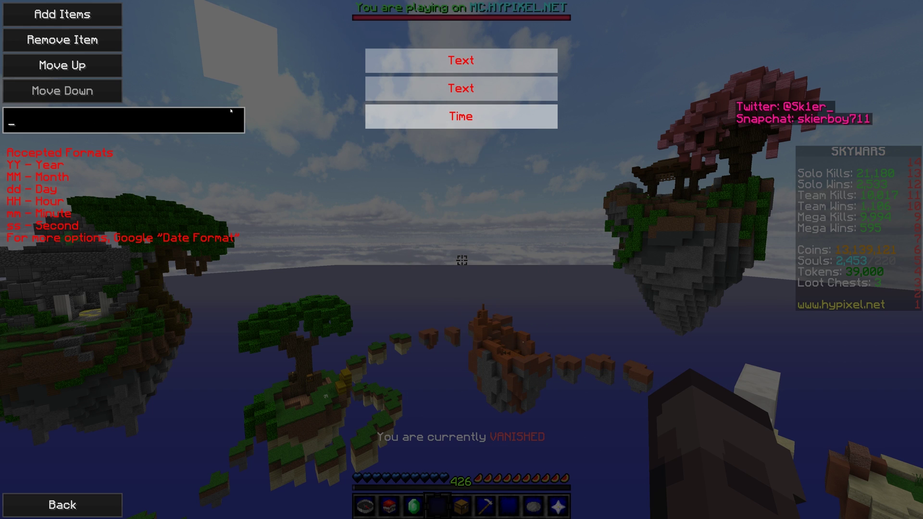
pyautogui.write('DD:mm')
pyautogui.press('BackSpace')
pyautogui.press('BackSpace')
pyautogui.write('HH')
pyautogui.press('BackSpace')
pyautogui.press('BackSpace')
pyautogui.write('MM;')
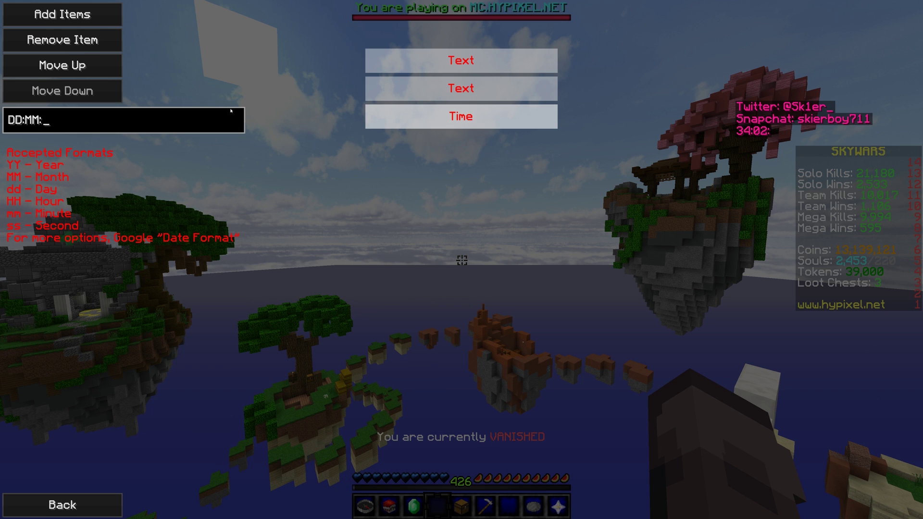
pyautogui.write('YYYY')
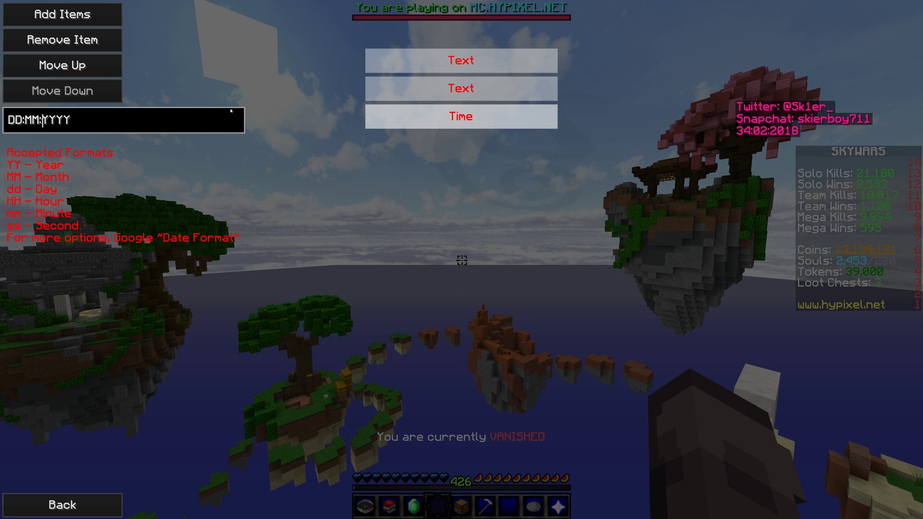
# - Change both colons in the Time item's date format to slashes, giving DD/MM/YYYY
pyautogui.press('BackSpace')
pyautogui.write('/')
pyautogui.press('Left')
pyautogui.press('Left')
pyautogui.press('Left')
pyautogui.press('Left')
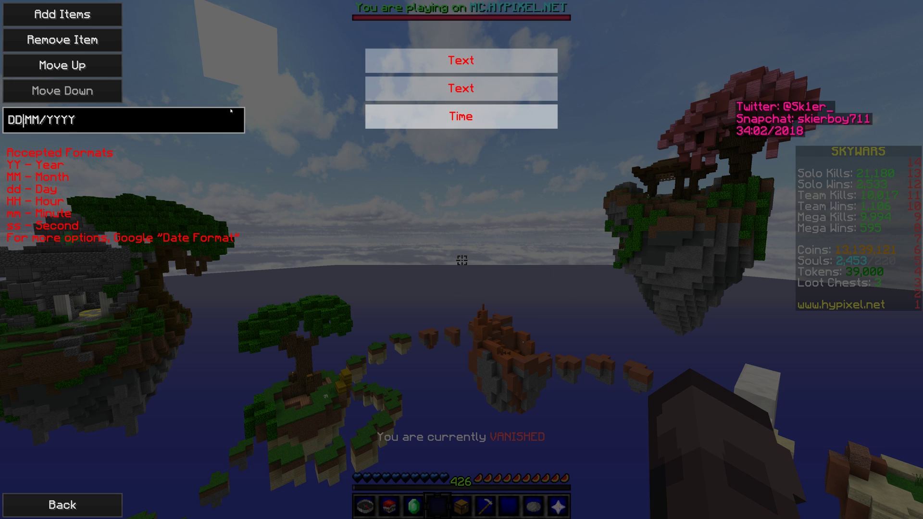
pyautogui.press('Right')
pyautogui.press('BackSpace')
pyautogui.write('/')
pyautogui.press('Right')
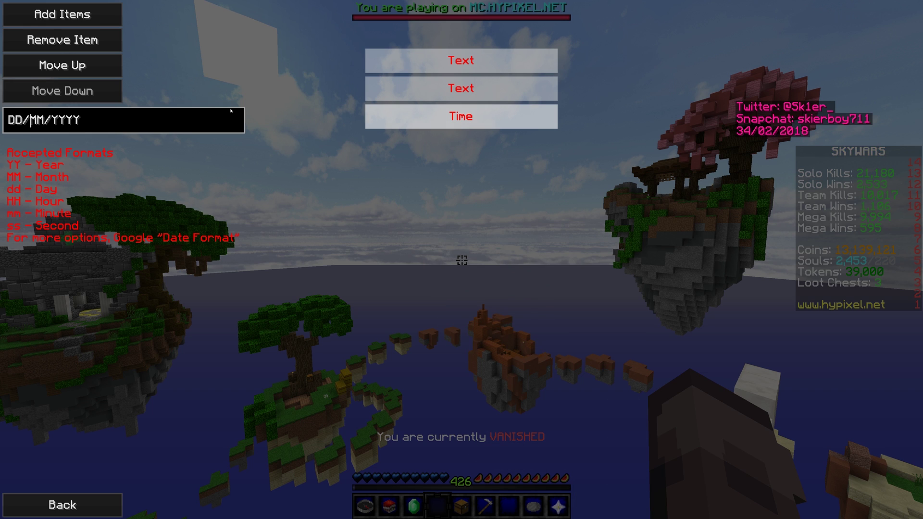
# - Change the day code to lowercase dd and append hh:mm:ss, making the Time format dd/MM/YYYY hh:mm:ss
pyautogui.press('BackSpace')
pyautogui.press('BackSpace')
pyautogui.write('dd')
pyautogui.press('Right')
pyautogui.press('Right')
pyautogui.press('Right')
pyautogui.press('Right')
pyautogui.press('Right')
pyautogui.write('hh:mm:ss')
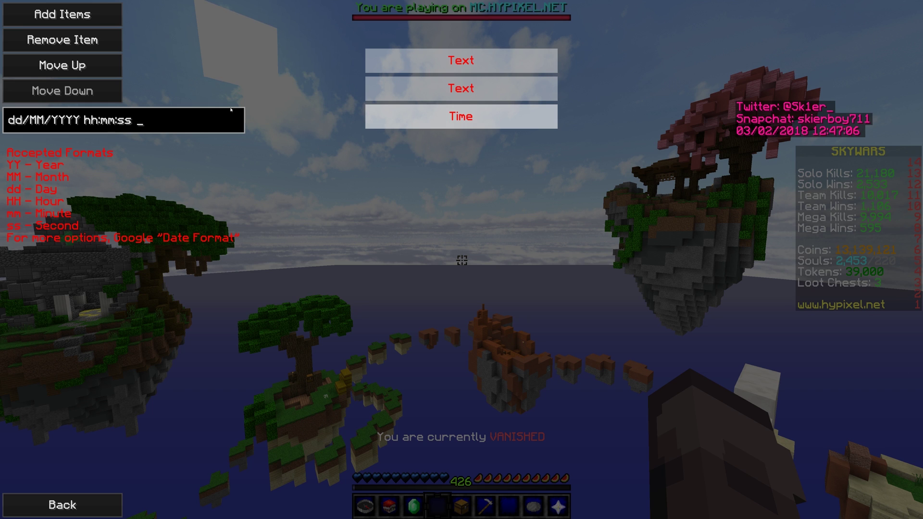
# - Try the suffixes AM, D, dd and MO at the end of the Time format, removing each one
pyautogui.write('AM')
pyautogui.press('BackSpace')
pyautogui.press('BackSpace')
pyautogui.write('D')
pyautogui.press('BackSpace')
pyautogui.write('dd')
pyautogui.press('BackSpace')
pyautogui.press('BackSpace')
pyautogui.write('MO')
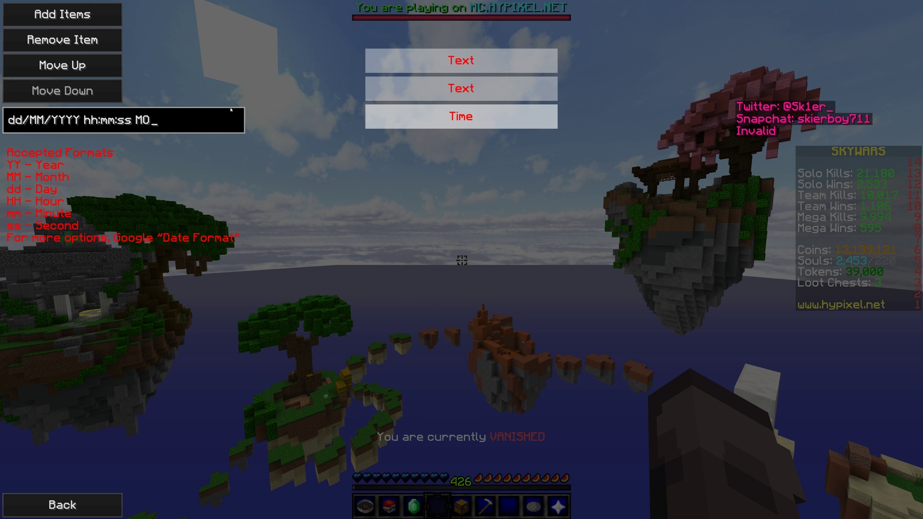
pyautogui.press('BackSpace')
# - Try the suffix fr at the end of the Time format and remove it
pyautogui.press('BackSpace')
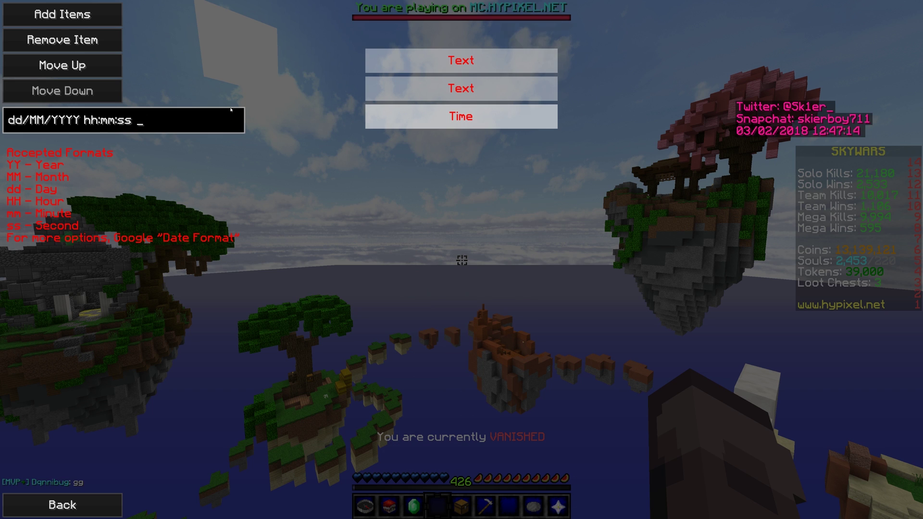
pyautogui.write('fr')
pyautogui.press('BackSpace')
pyautogui.press('BackSpace')
# - Switch to the Chrome window with Oracle's SimpleDateFormat documentation, maximize it and enlarge the page text
pyautogui.moveTo(432, 223); pyautogui.dragTo(412, 169)
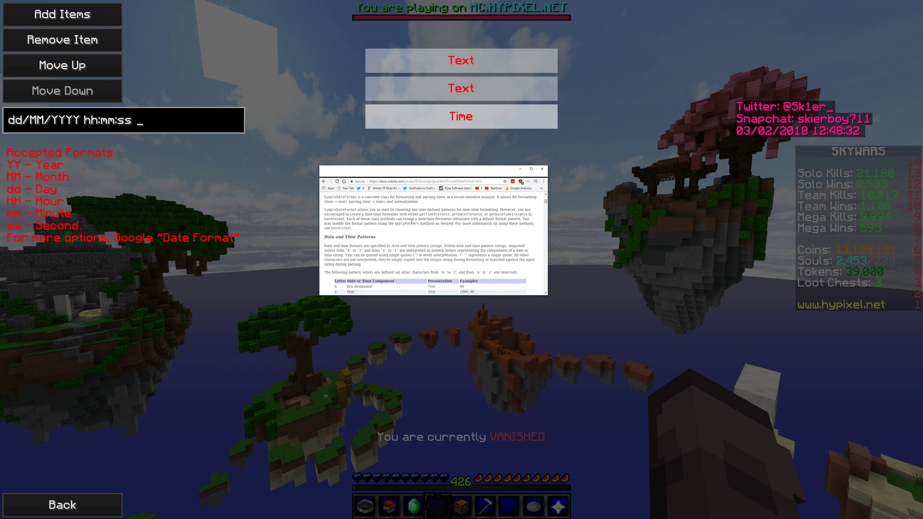
pyautogui.click(422, 181)
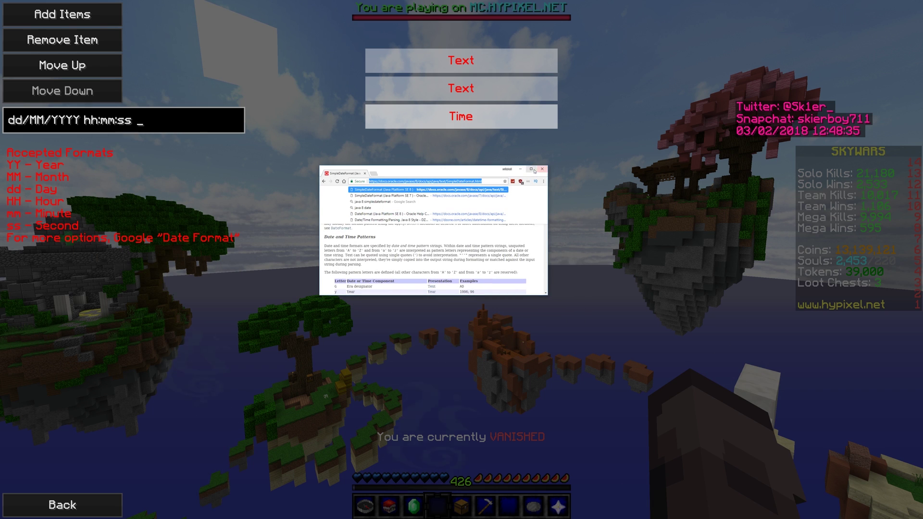
pyautogui.click(531, 169)
pyautogui.hotkey('ctrl', '+')
pyautogui.hotkey('ctrl', '+')
pyautogui.hotkey('ctrl', '+')
pyautogui.hotkey('ctrl', '+')
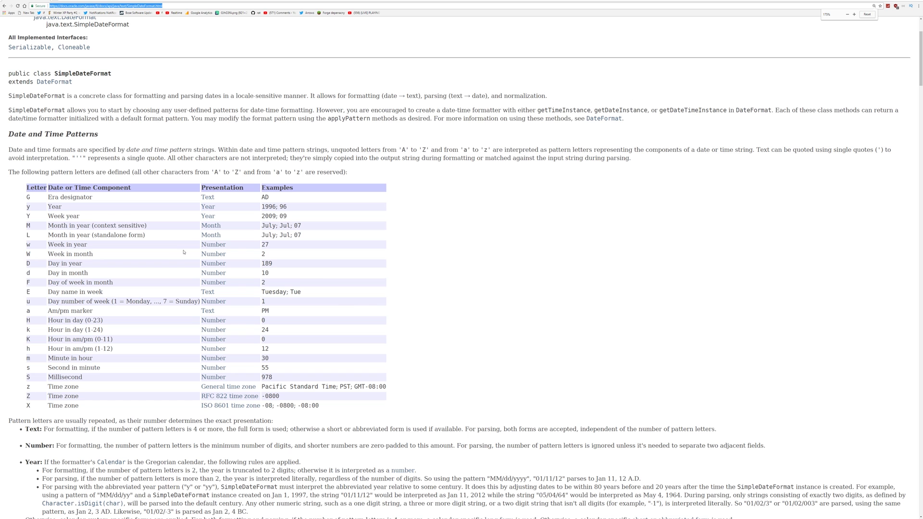
# - Examine the Date and Time Patterns table, including the time zone, year and Am/pm marker rows
pyautogui.scroll(-1, 183, 252)
pyautogui.moveTo(200, 362); pyautogui.dragTo(111, 373)
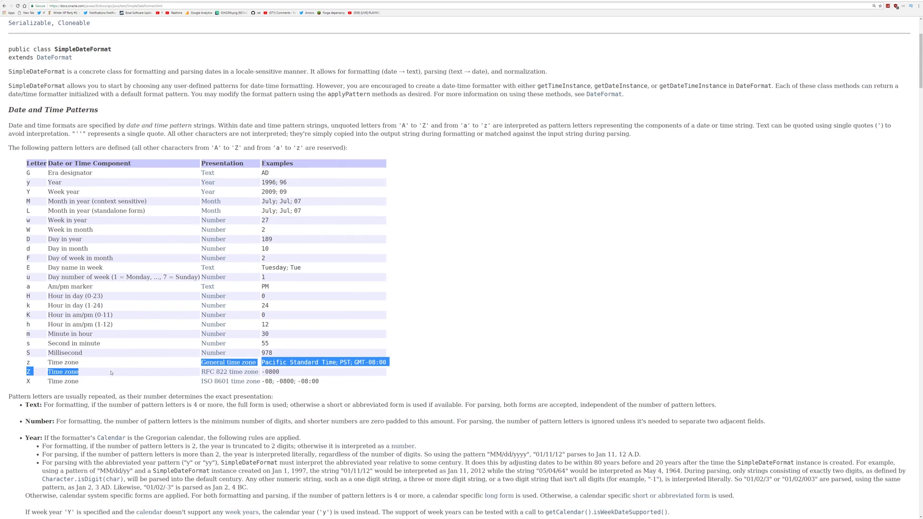
pyautogui.moveTo(64, 287); pyautogui.dragTo(64, 268)
pyautogui.click(98, 181)
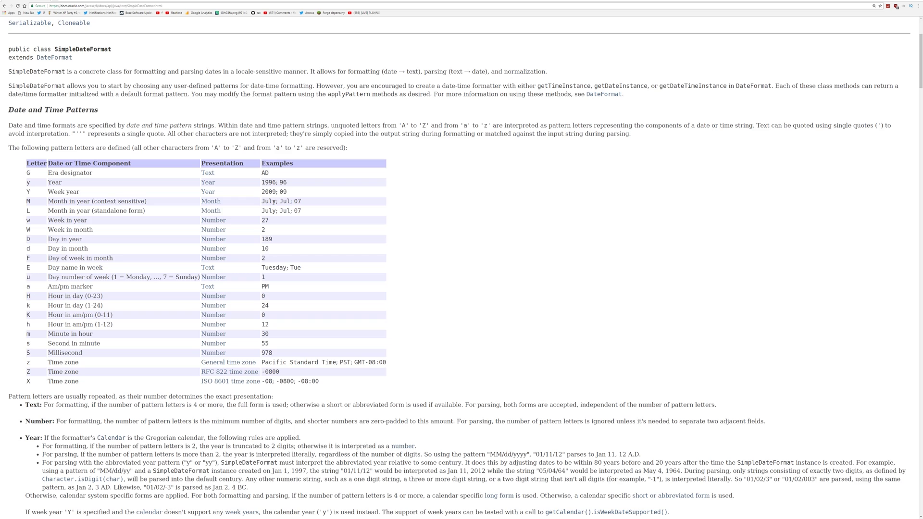
pyautogui.moveTo(299, 168); pyautogui.dragTo(145, 180)
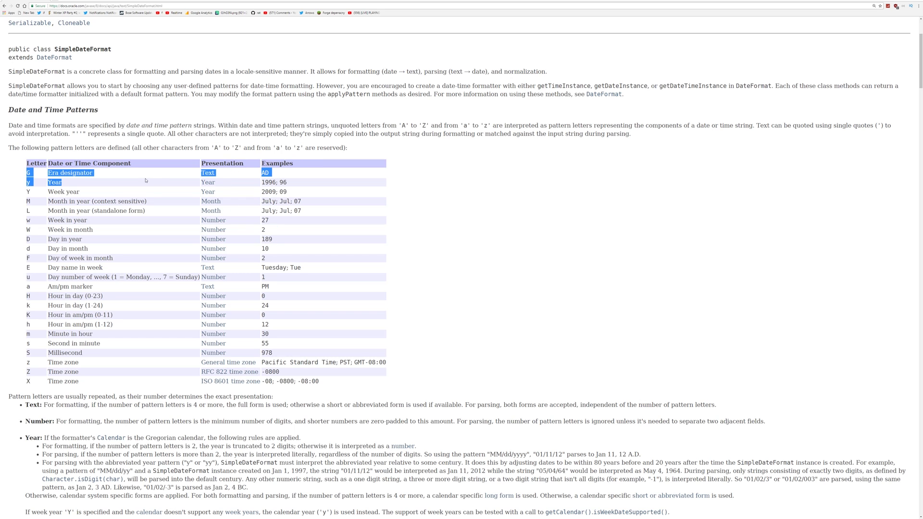
pyautogui.click(262, 283)
pyautogui.moveTo(274, 290); pyautogui.dragTo(39, 286)
# - Switch back to Minecraft and append a to the Time format, making it dd/MM/YYYY hh:mm:ss a
pyautogui.hotkey('alt', 'Tab')
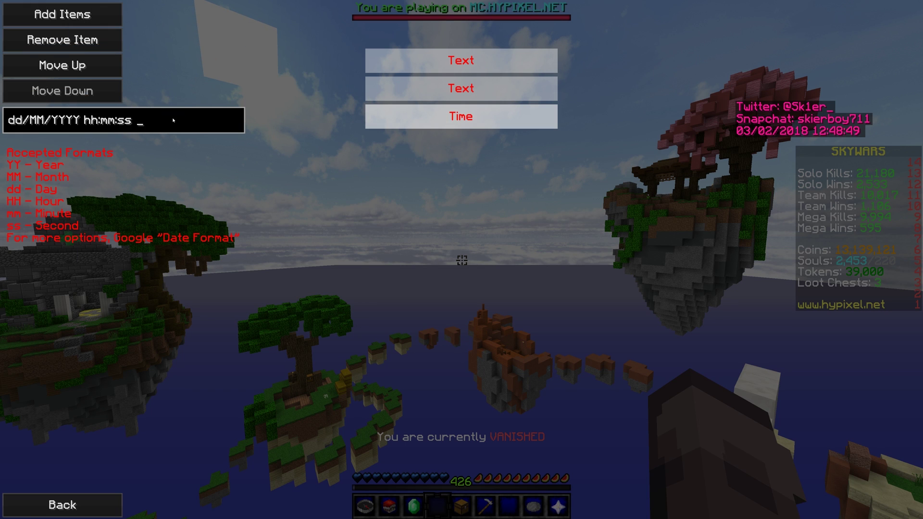
pyautogui.write('a')
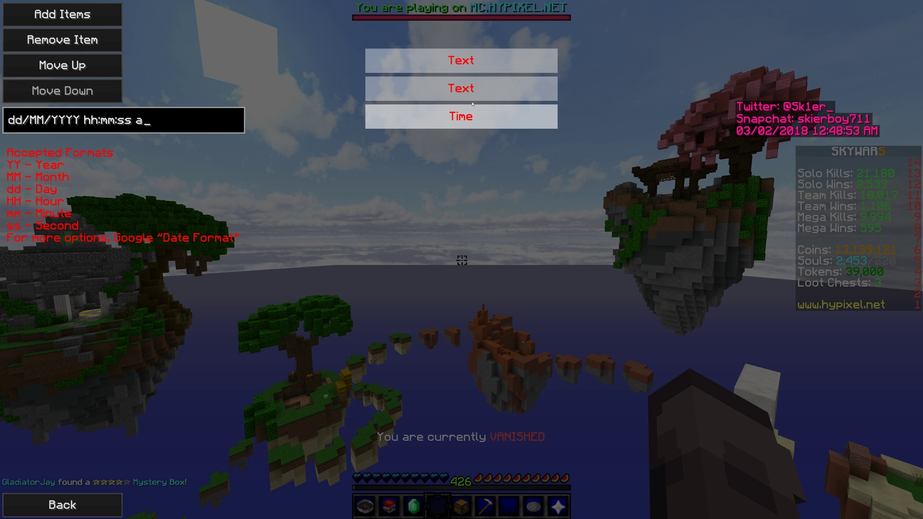
# - Try adding random characters to the end of the second Text item and remove them
pyautogui.click(461, 88)
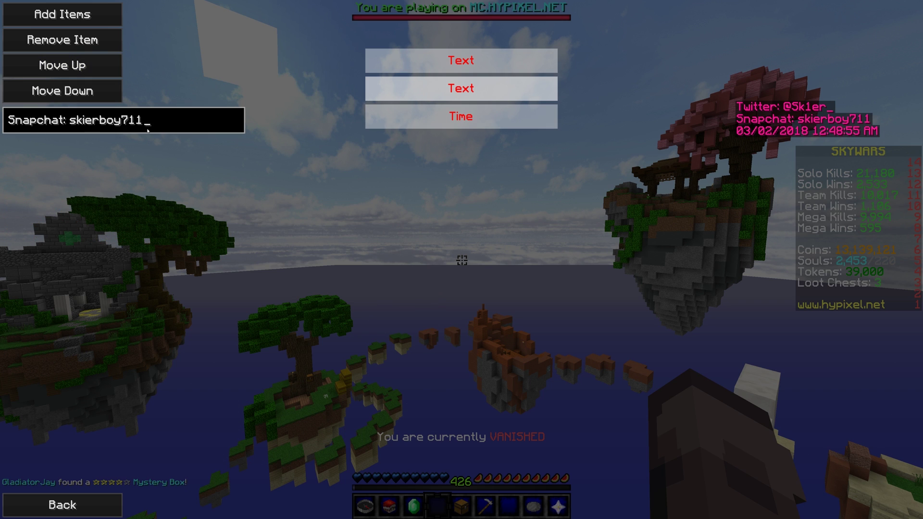
pyautogui.write('fpsdjf;kdf')
pyautogui.press('BackSpace')
pyautogui.press('BackSpace')
pyautogui.write('l')
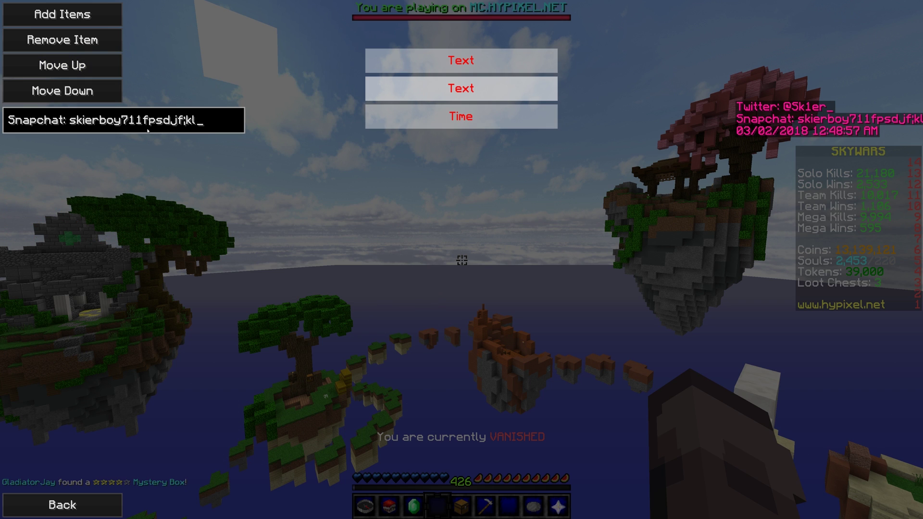
pyautogui.press('BackSpace')
pyautogui.press('BackSpace')
pyautogui.press('BackSpace')
pyautogui.press('BackSpace')
pyautogui.press('BackSpace')
pyautogui.press('BackSpace')
pyautogui.press('BackSpace')
pyautogui.press('BackSpace')
pyautogui.press('BackSpace')
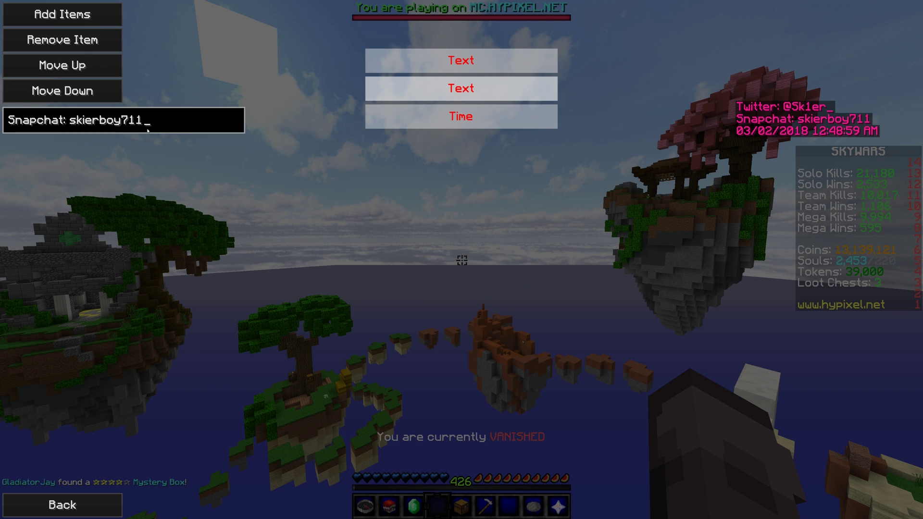
pyautogui.click(181, 175)
# - Try adding a Potion item to the display and remove it again
pyautogui.click(91, 15)
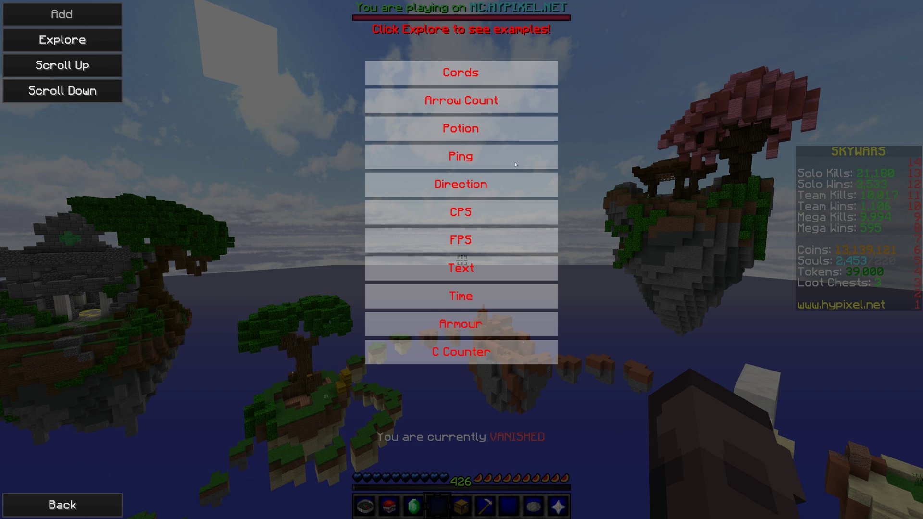
pyautogui.click(473, 129)
pyautogui.click(473, 154)
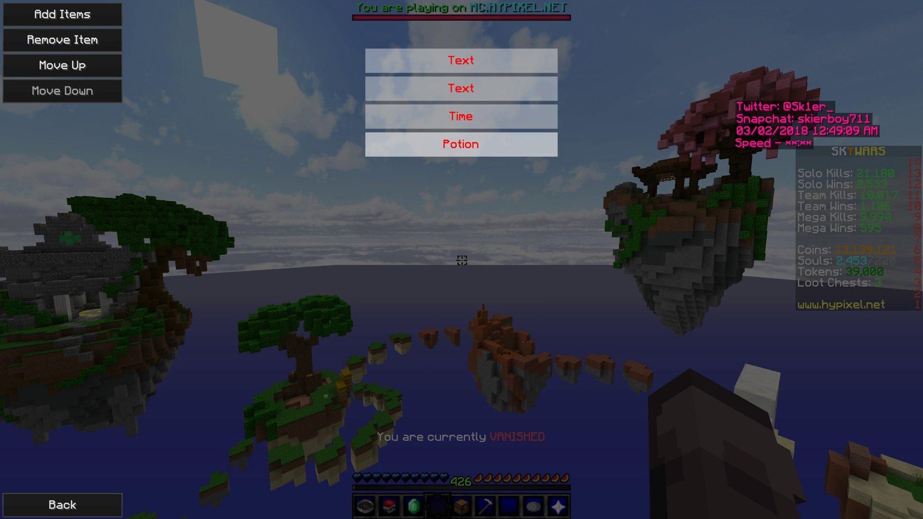
pyautogui.click(87, 41)
# - Add an Armour item to the display and select it to show its options
pyautogui.click(89, 19)
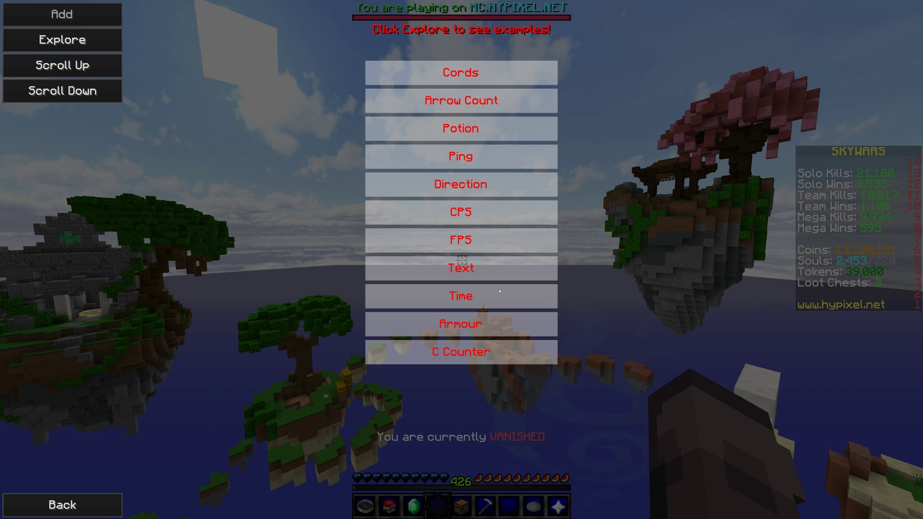
pyautogui.click(482, 331)
pyautogui.click(462, 144)
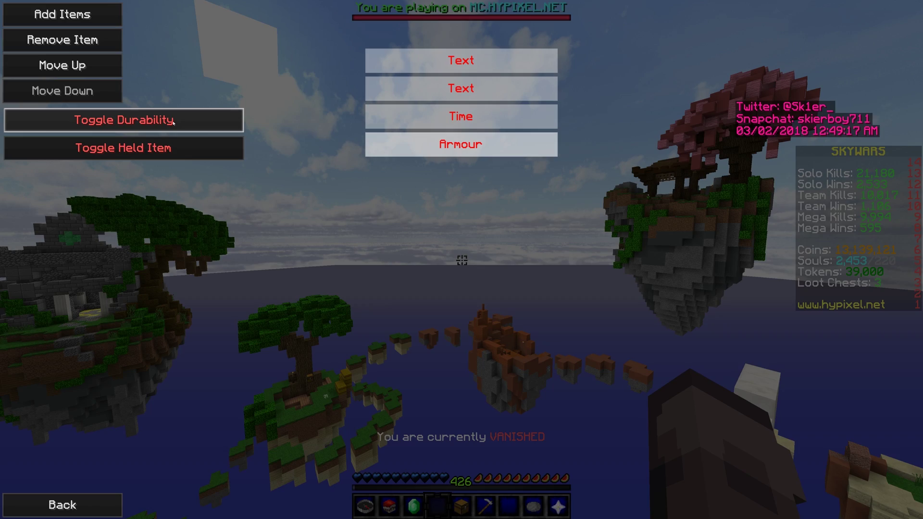
# - Leave the HUD editor, open the Game Menu with the compass and connect to the Prototype lobby
pyautogui.press('Escape')
pyautogui.press('w')
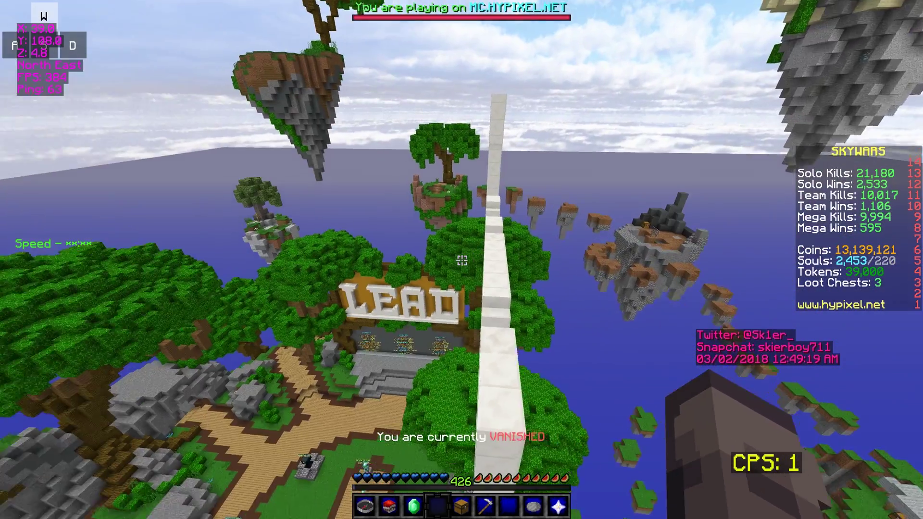
pyautogui.press('F5')
pyautogui.press('F5')
pyautogui.press('F5')
pyautogui.press('a')
pyautogui.press('1')
pyautogui.rightClick(461, 260)
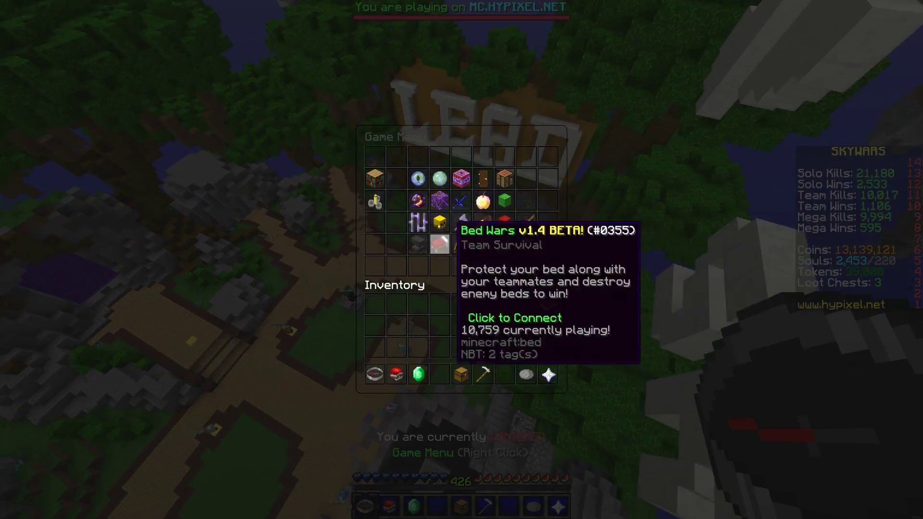
pyautogui.click(417, 243)
pyautogui.press('w')
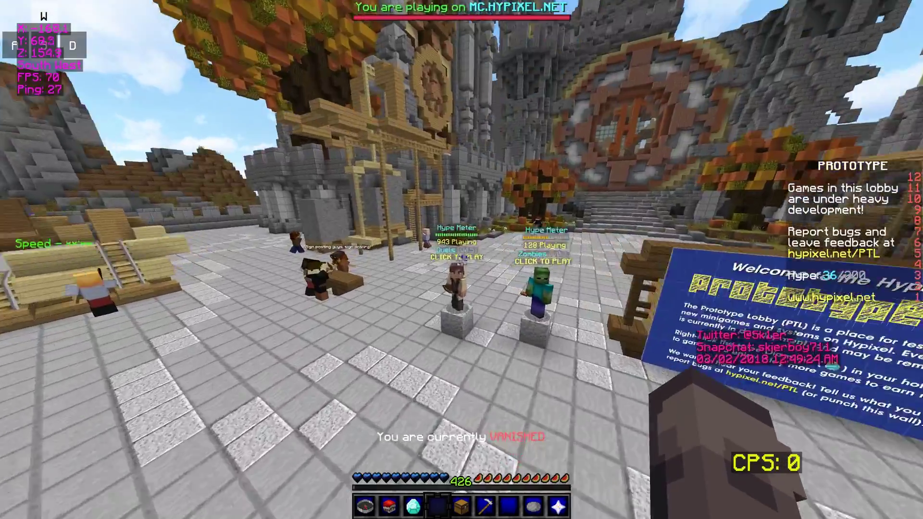
# - Open the Play Duels menu in the lobby and join a UHC Duel
pyautogui.click(461, 261)
pyautogui.click(461, 261)
pyautogui.click(461, 260)
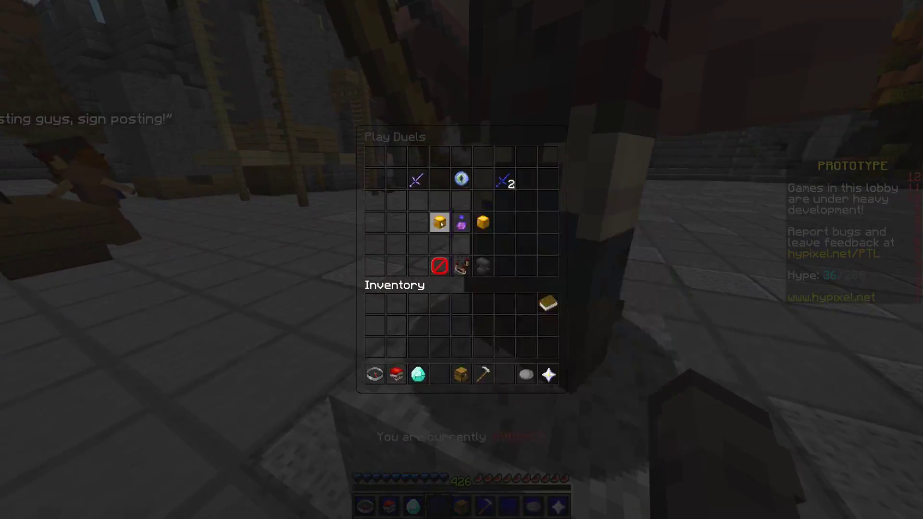
pyautogui.click(439, 223)
pyautogui.press('w')
pyautogui.press('F5')
pyautogui.press('F5')
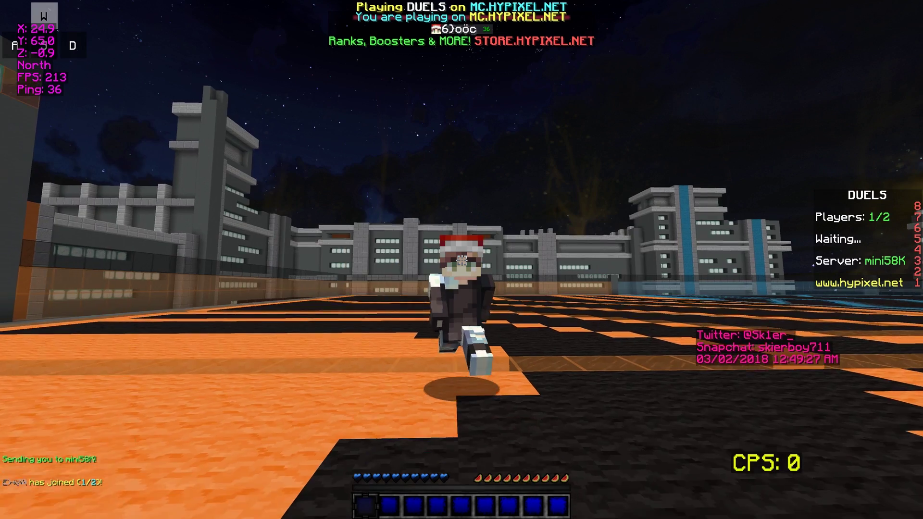
# - Open the item list of the display holding the texts, time and armour, and select its Armour item
pyautogui.click(461, 261)
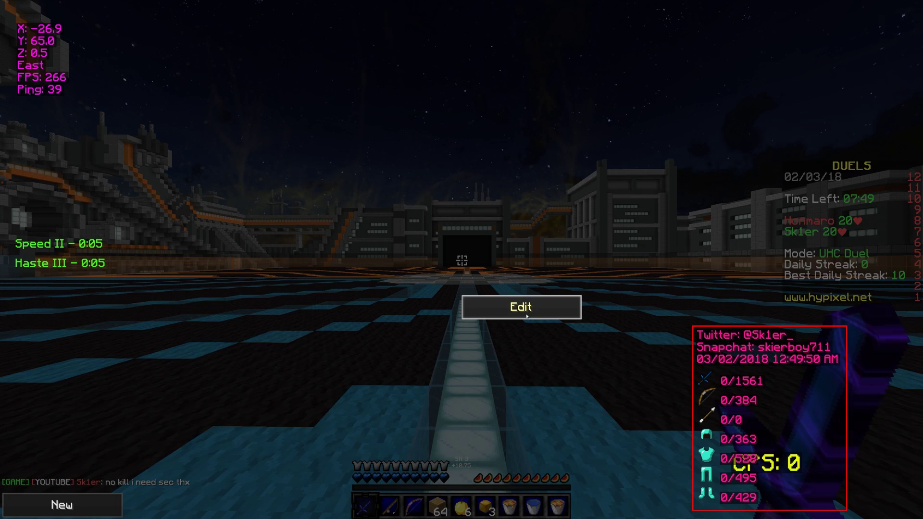
pyautogui.click(526, 315)
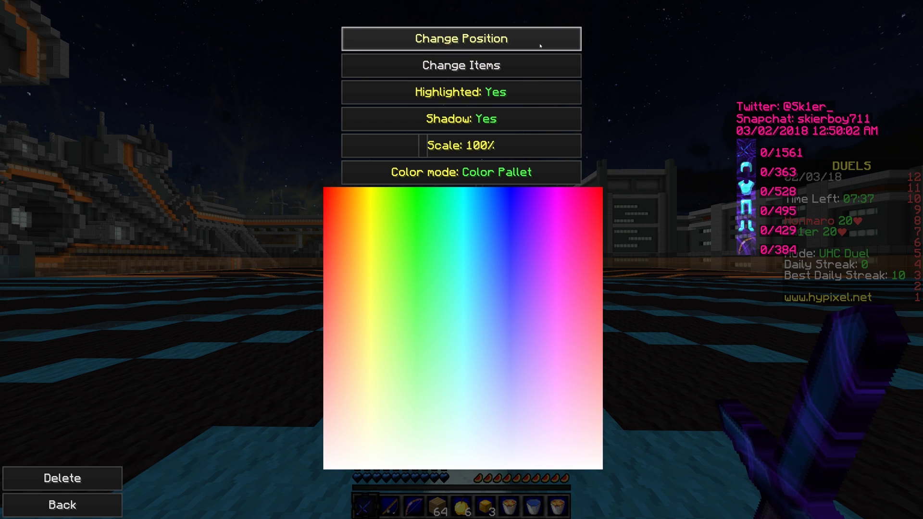
pyautogui.click(484, 57)
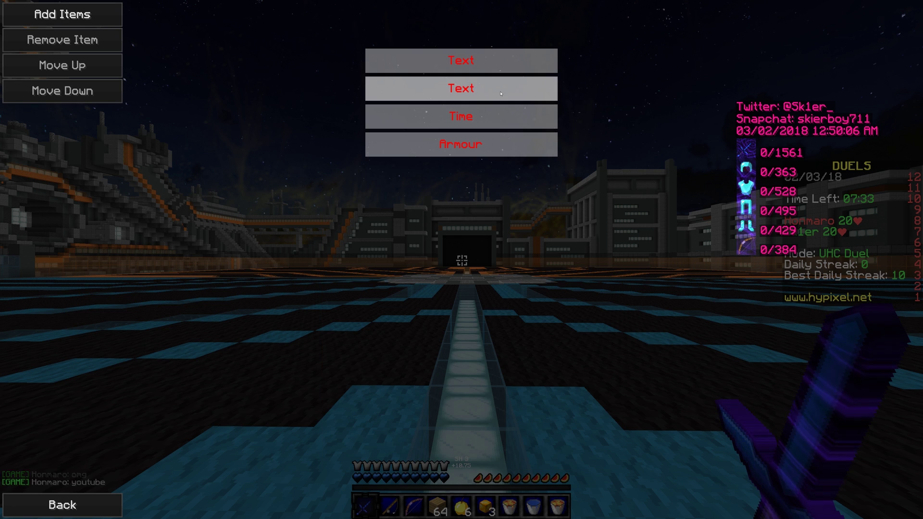
pyautogui.click(471, 144)
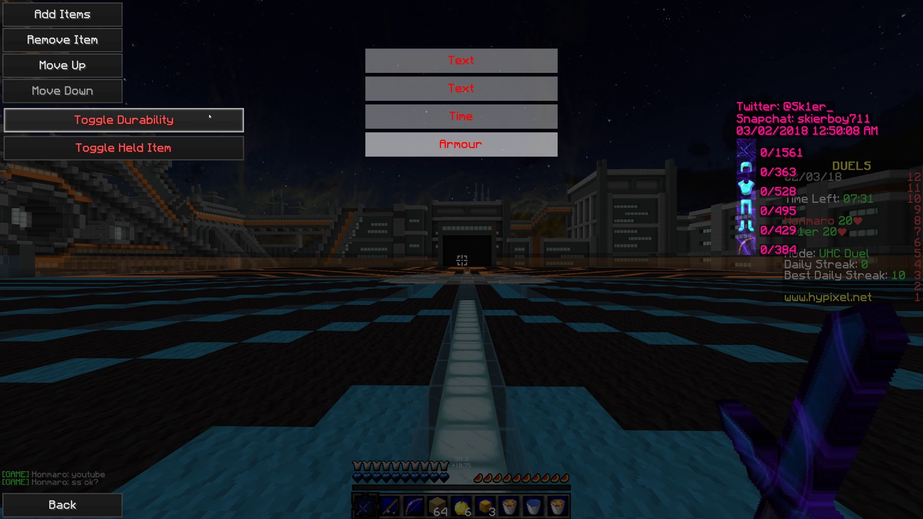
# - Toggle the Armour item's held item display off, on and off again
pyautogui.click(201, 148)
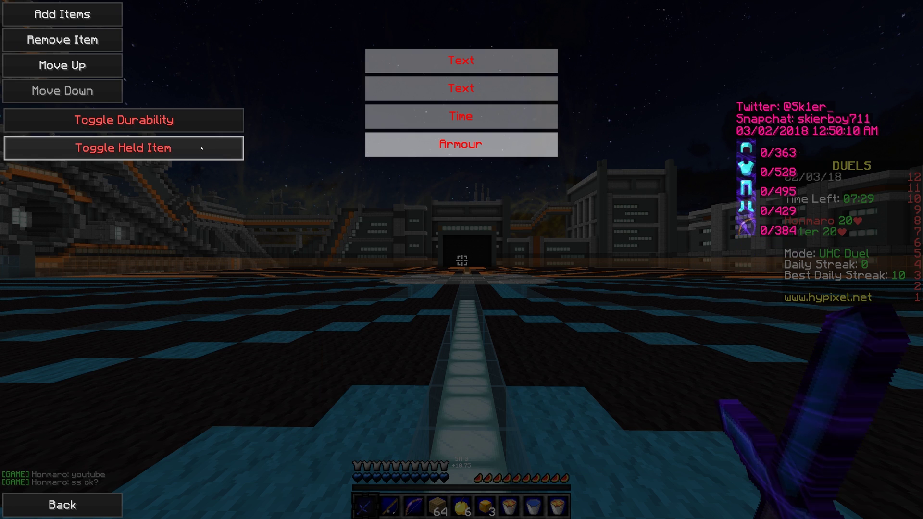
pyautogui.click(201, 148)
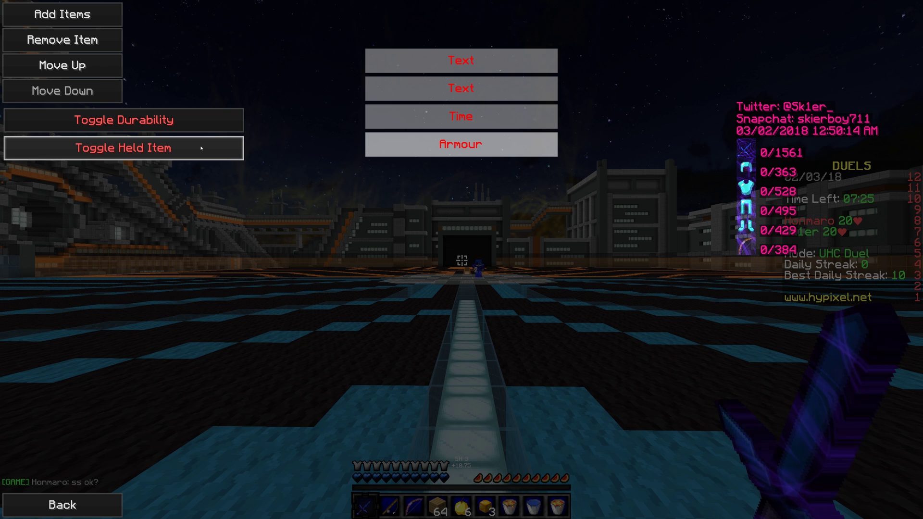
pyautogui.click(201, 148)
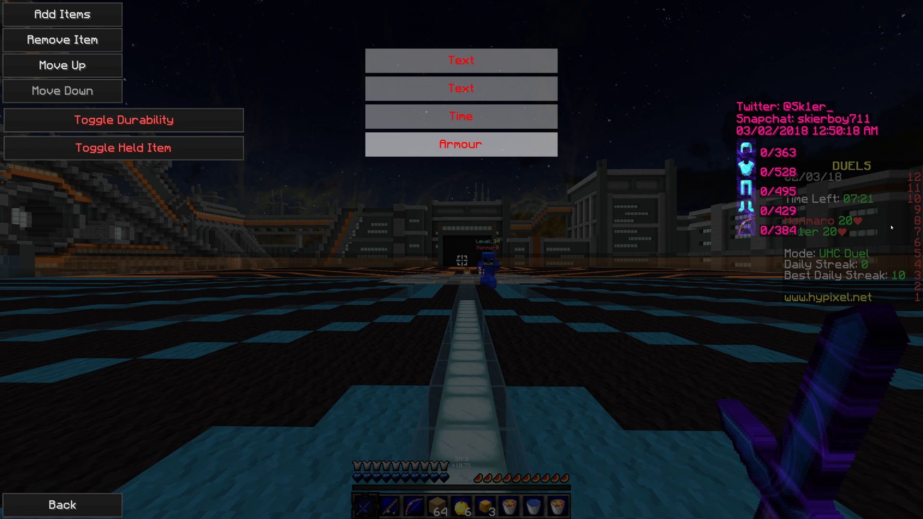
# - Remove the Armour item from the display
pyautogui.click(646, 163)
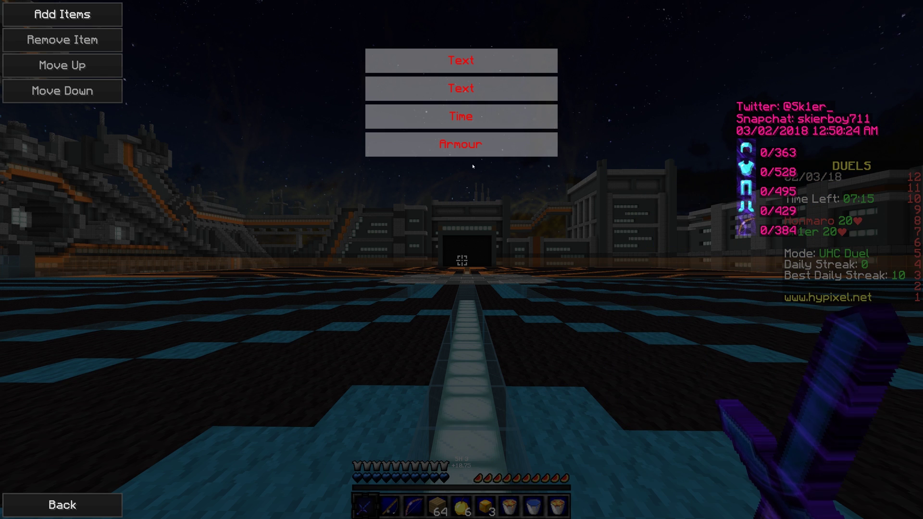
pyautogui.click(462, 144)
pyautogui.click(76, 41)
# - Try adding a C Counter item to the display and remove it again
pyautogui.click(72, 15)
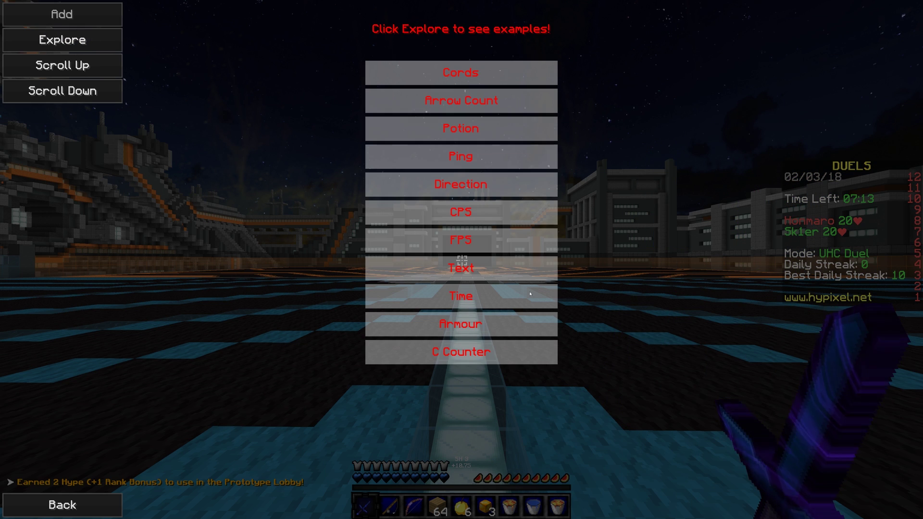
pyautogui.click(480, 351)
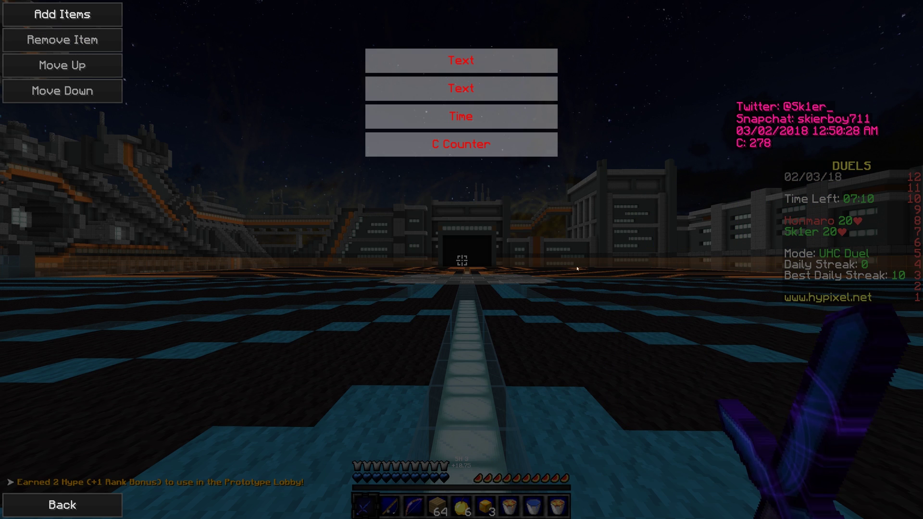
pyautogui.click(380, 144)
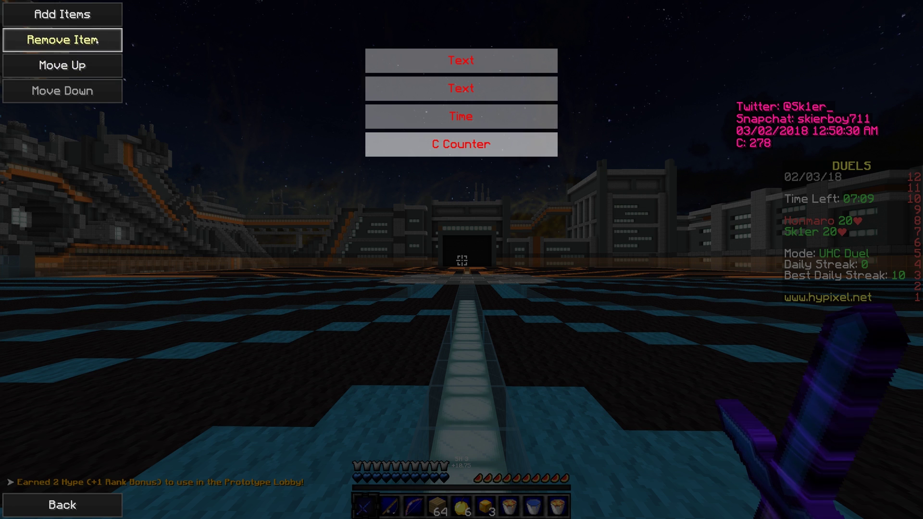
pyautogui.click(63, 40)
# - Try adding a Direction item to the display and remove it again
pyautogui.click(110, 14)
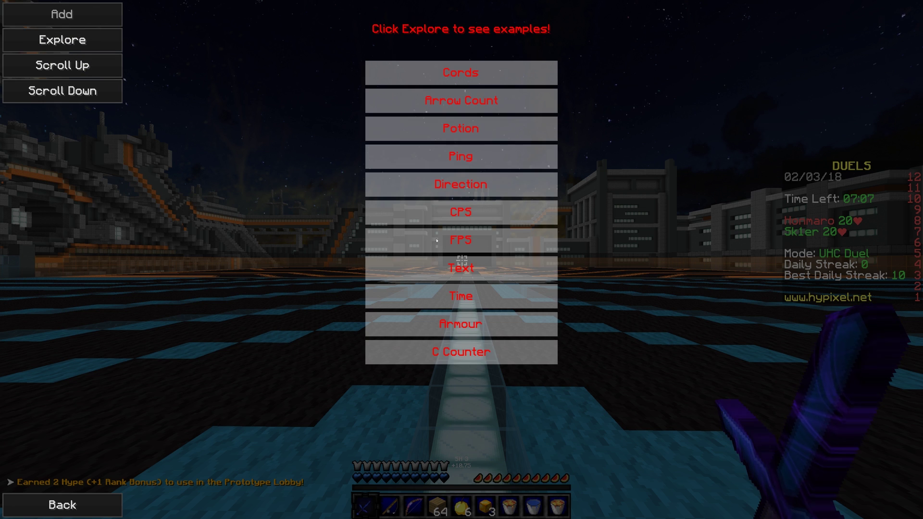
pyautogui.click(465, 185)
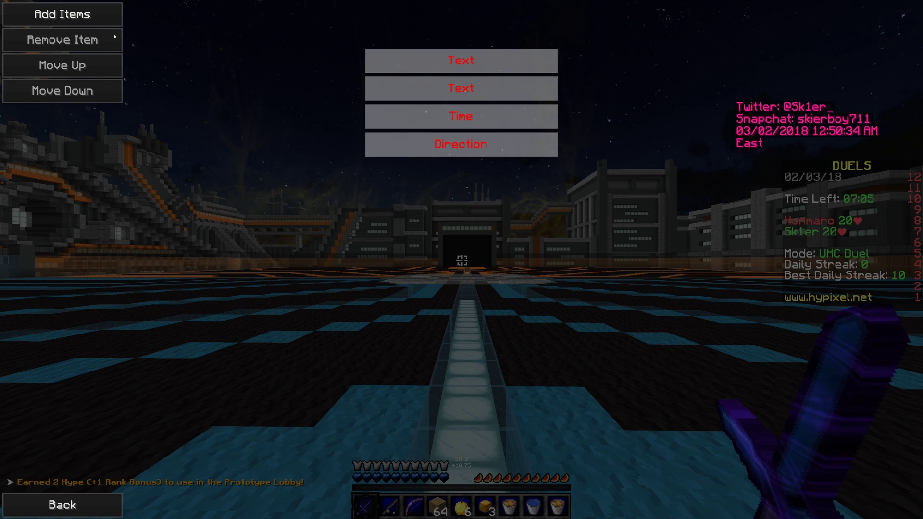
pyautogui.click(462, 144)
pyautogui.click(62, 39)
# - Open the list of available display items and browse up and down through its entries, from Cords to C Counter
pyautogui.click(62, 14)
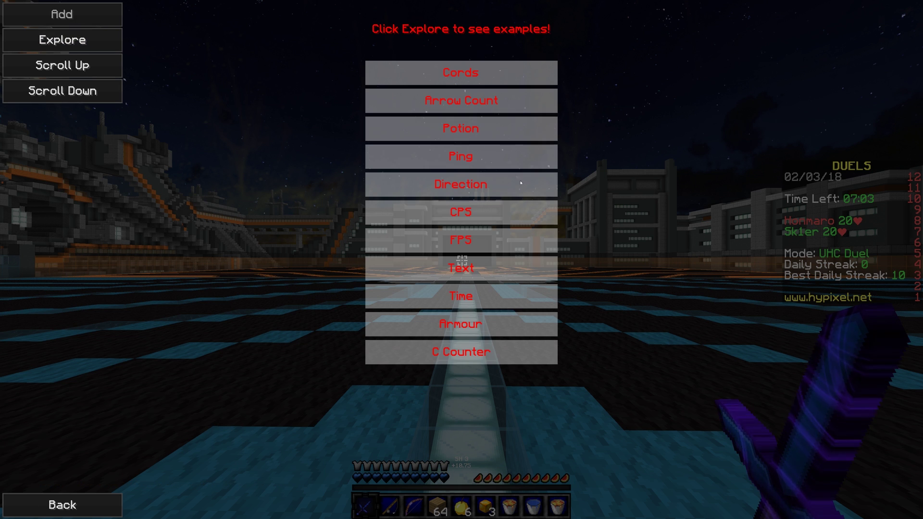
pyautogui.scroll(-5, 476, 98)
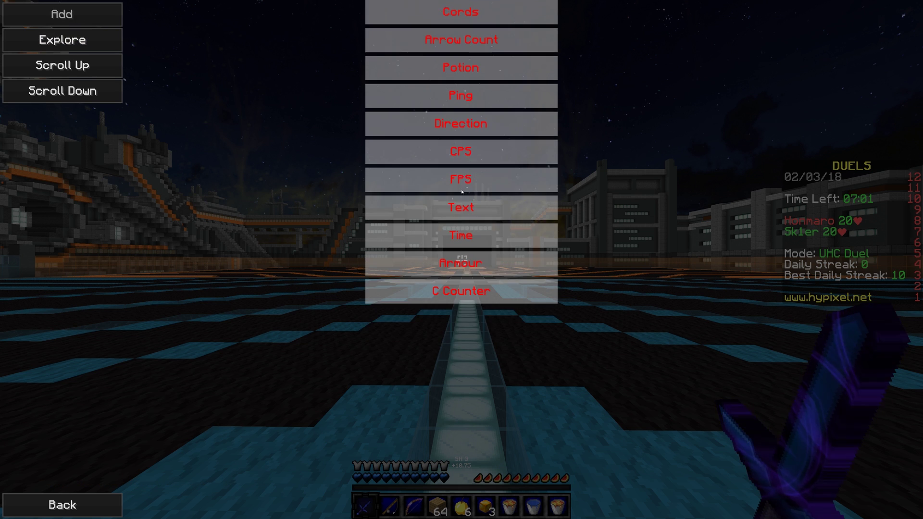
pyautogui.scroll(20, 474, 111)
pyautogui.scroll(-6, 459, 195)
pyautogui.scroll(-5, 459, 195)
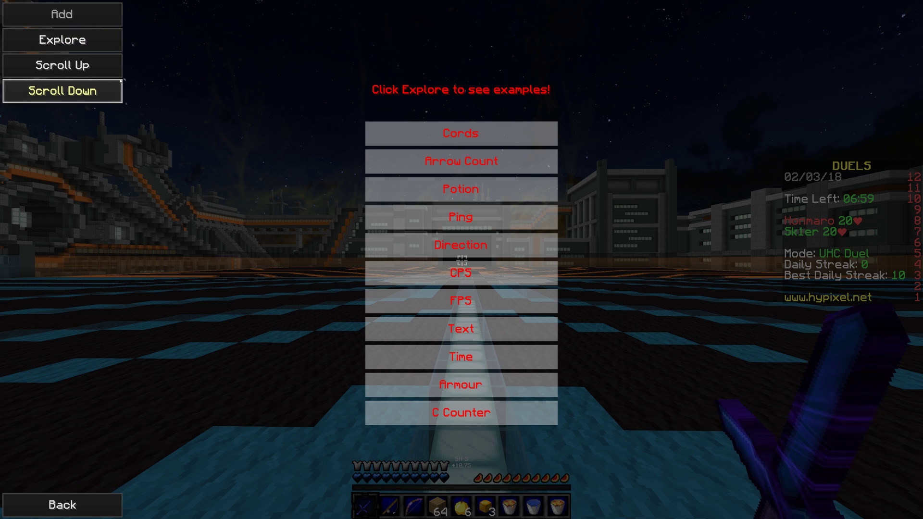
pyautogui.click(109, 70)
pyautogui.click(109, 71)
pyautogui.click(109, 70)
pyautogui.click(110, 88)
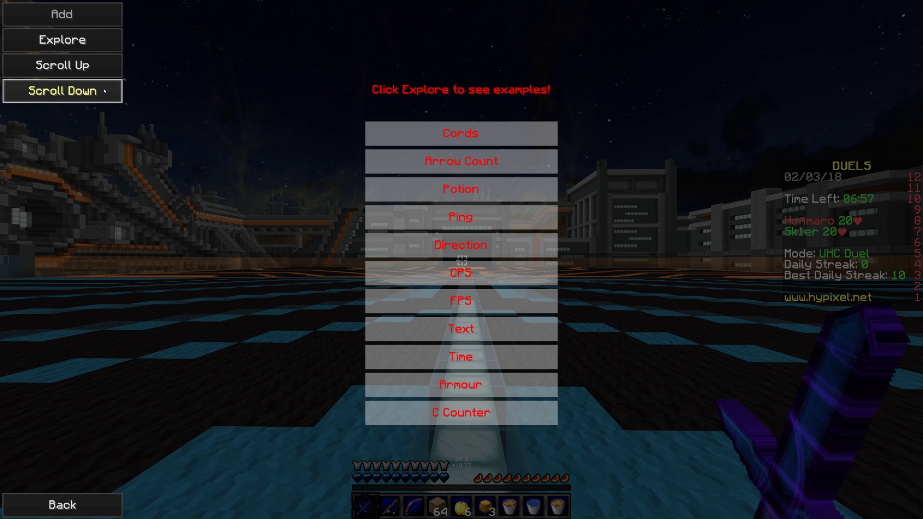
pyautogui.click(112, 65)
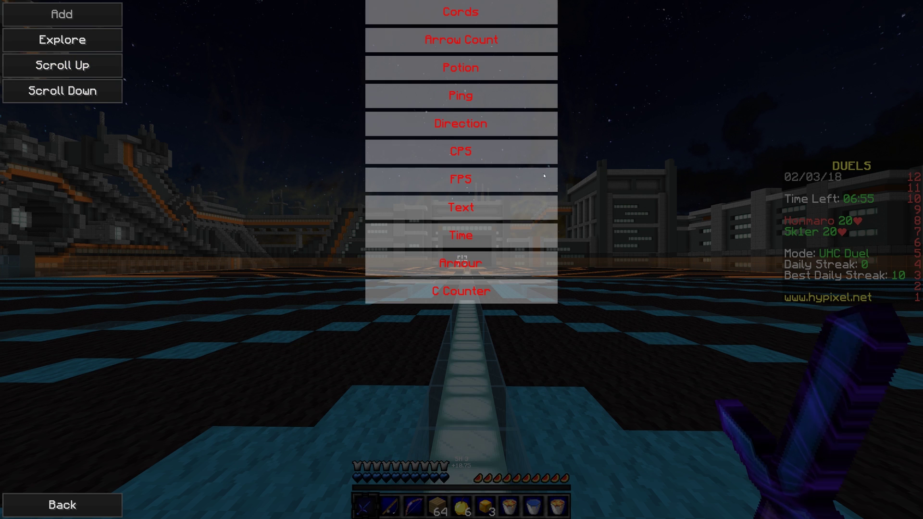
pyautogui.click(108, 65)
pyautogui.click(110, 90)
pyautogui.click(109, 90)
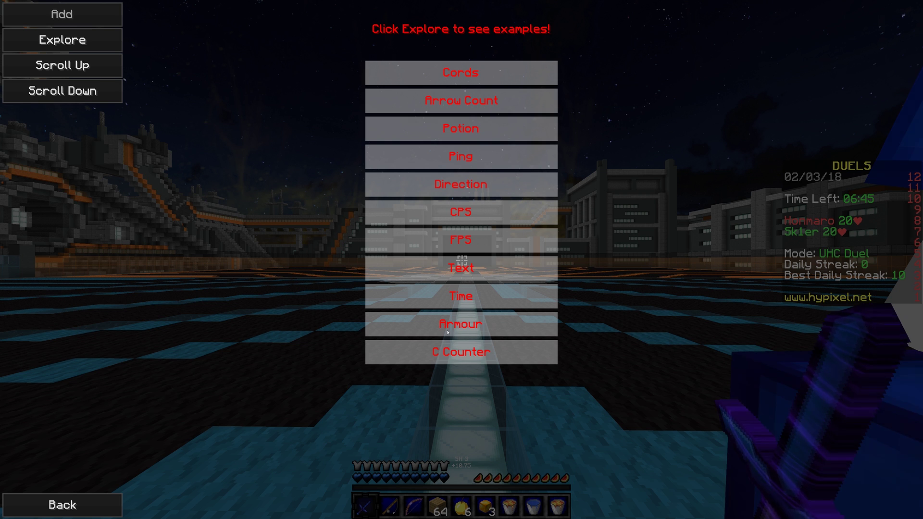
# - Add a Cords item to the display and toggle its layout between vertical and horizontal, finishing on horizontal
pyautogui.click(461, 78)
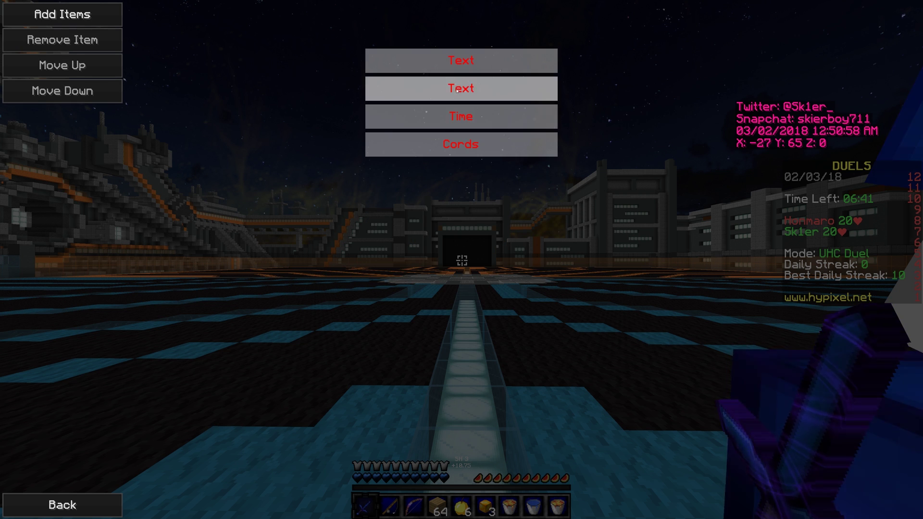
pyautogui.click(461, 144)
pyautogui.click(137, 119)
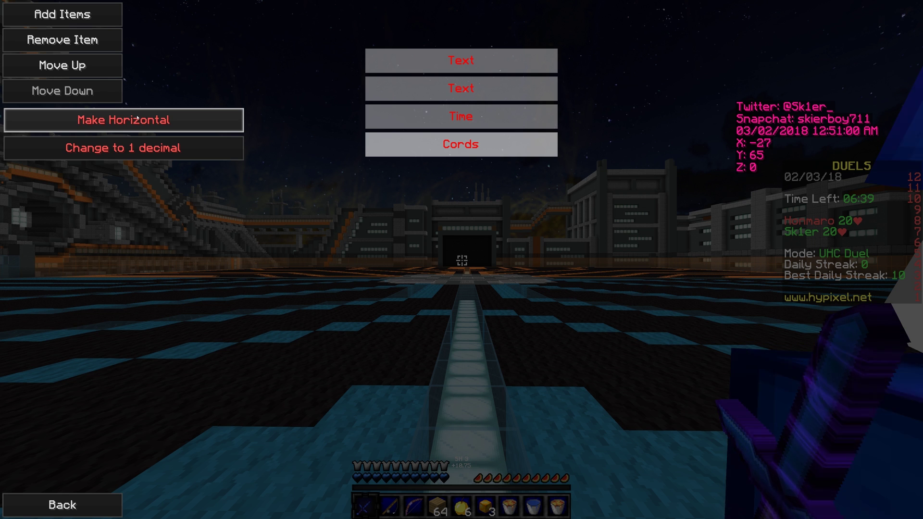
pyautogui.click(136, 120)
pyautogui.click(137, 119)
pyautogui.click(137, 119)
# - Cycle the Cords item's coordinate precision through the settings up to 4 decimals, finishing at 1 decimal
pyautogui.click(125, 146)
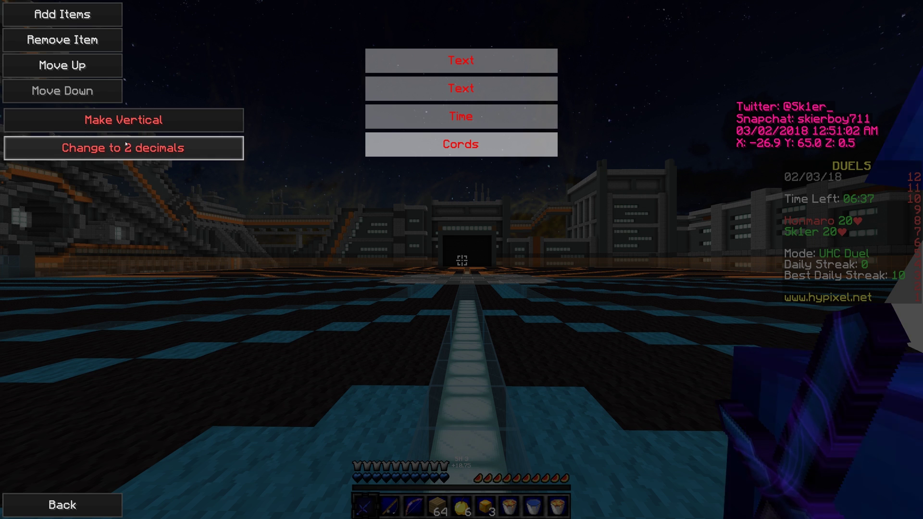
pyautogui.click(126, 147)
pyautogui.click(126, 146)
pyautogui.click(126, 146)
pyautogui.click(126, 147)
pyautogui.click(126, 147)
pyautogui.click(126, 146)
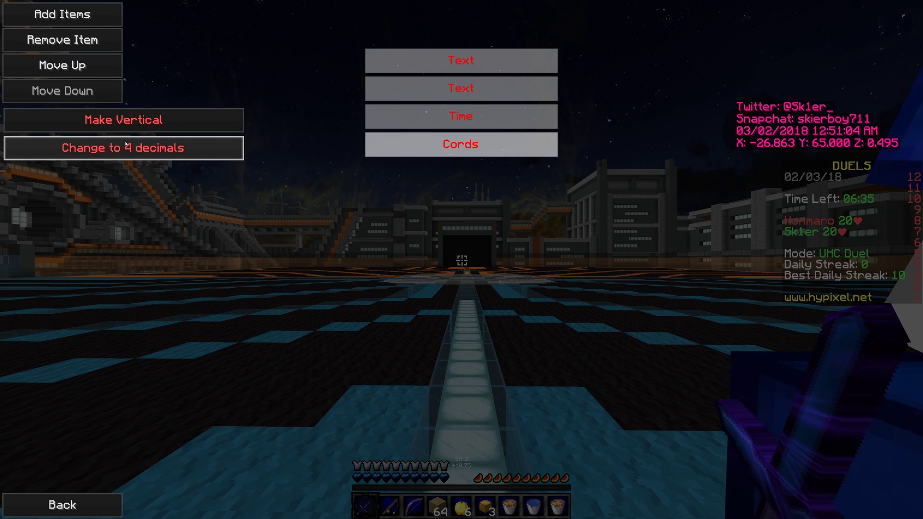
pyautogui.click(126, 147)
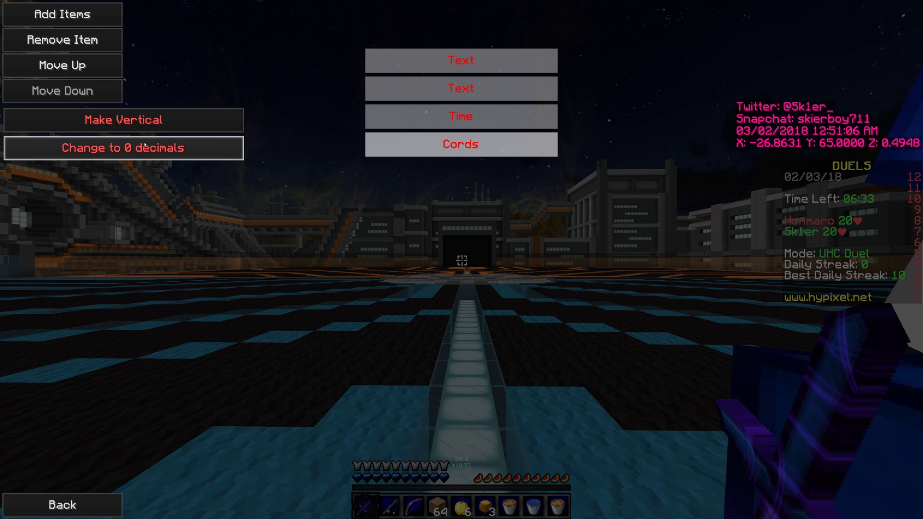
pyautogui.click(145, 145)
pyautogui.click(146, 146)
pyautogui.click(147, 146)
pyautogui.click(146, 146)
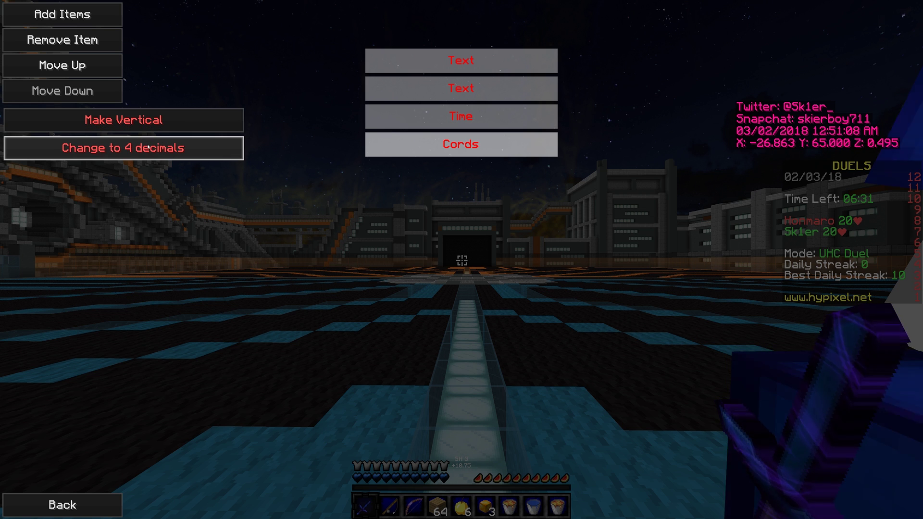
pyautogui.click(147, 147)
pyautogui.click(149, 147)
pyautogui.click(149, 147)
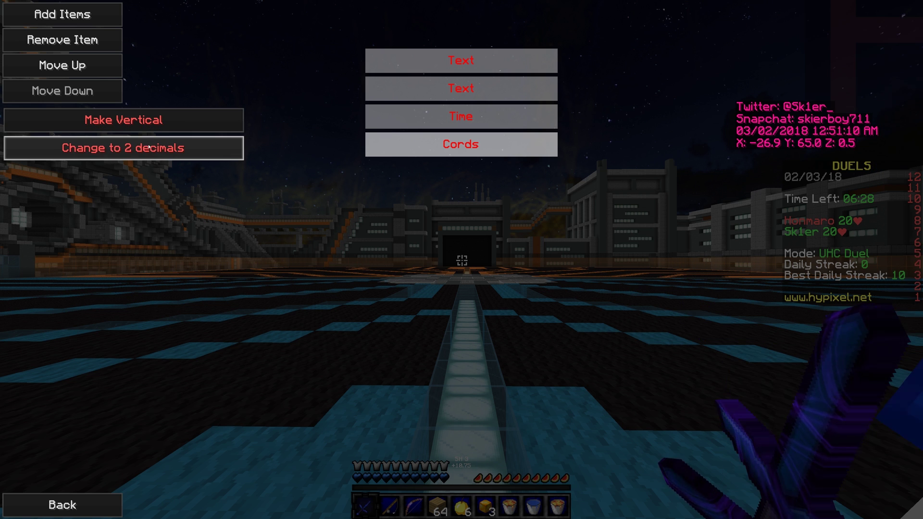